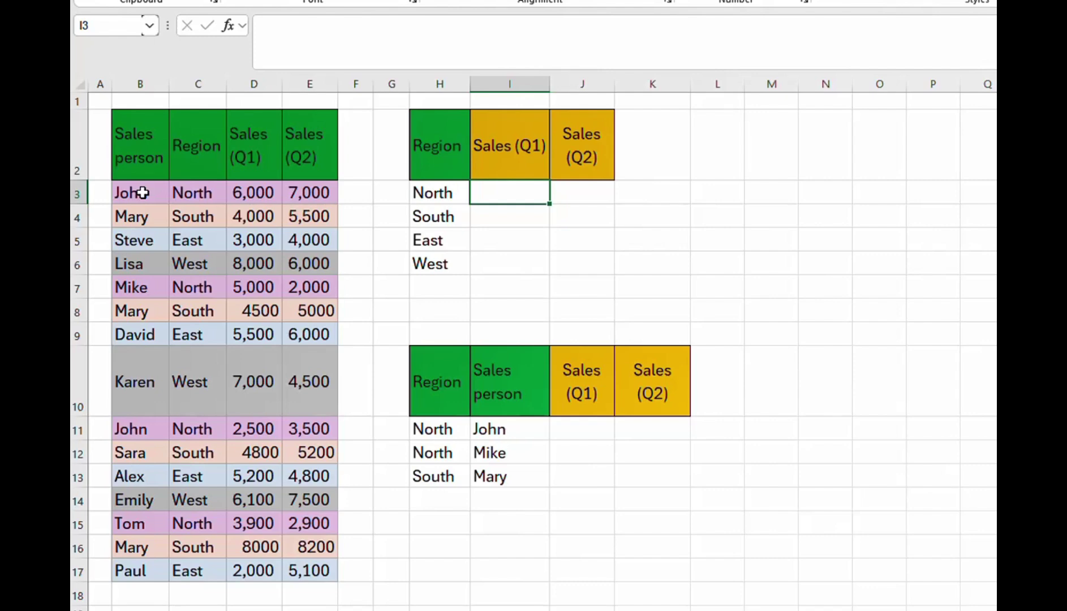
# Step: Review the sales records and the region summary table's region names and Q1/Q2 columns
pyautogui.moveTo(142, 193); pyautogui.dragTo(295, 543)
pyautogui.click(130, 148)
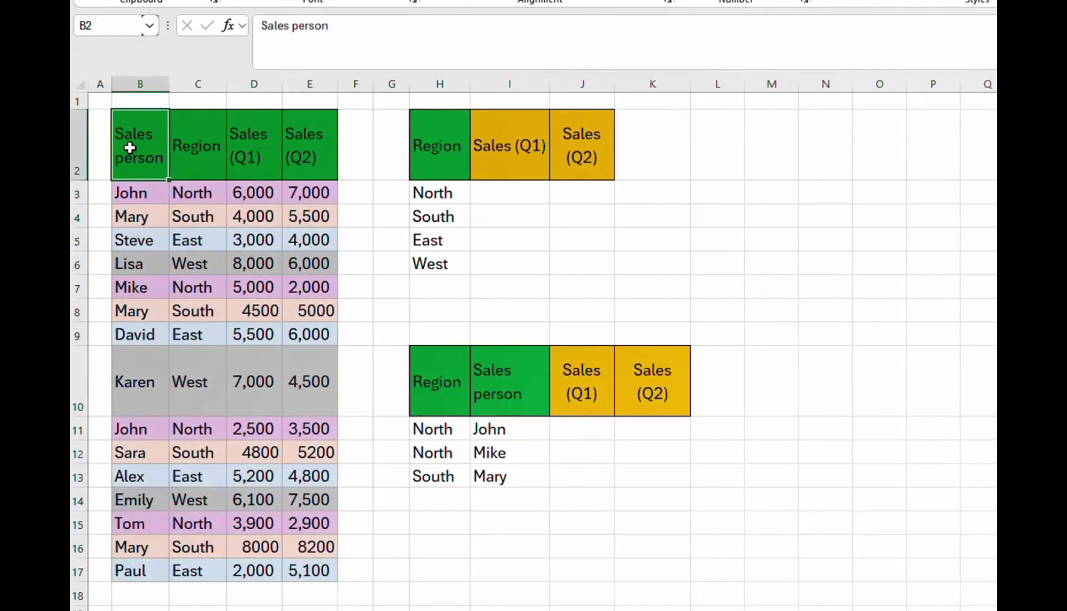
pyautogui.click(498, 196)
pyautogui.click(518, 465)
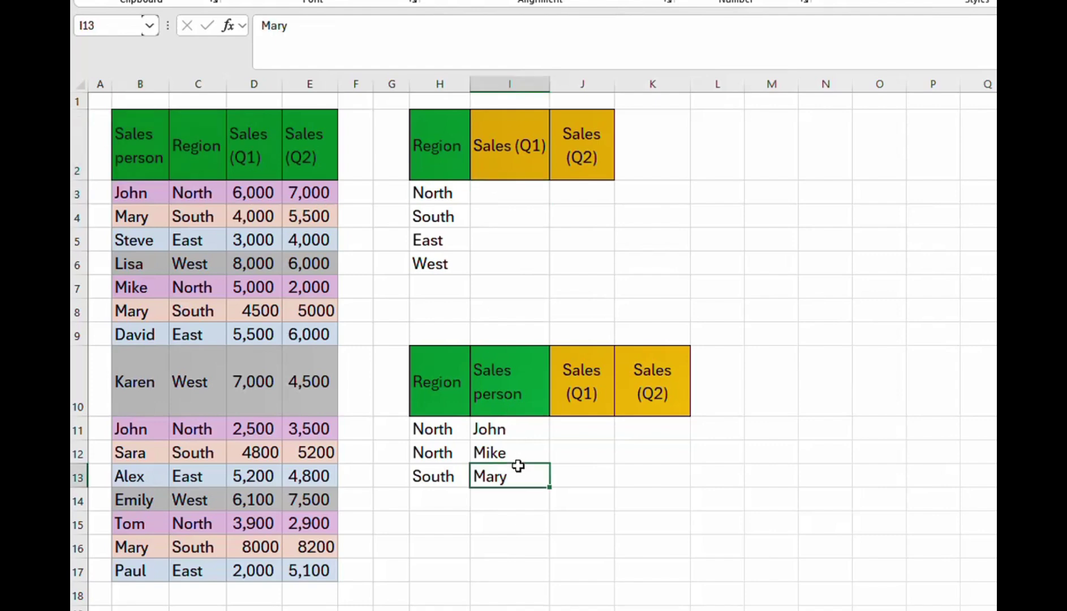
pyautogui.moveTo(448, 147); pyautogui.dragTo(598, 266)
pyautogui.click(445, 194)
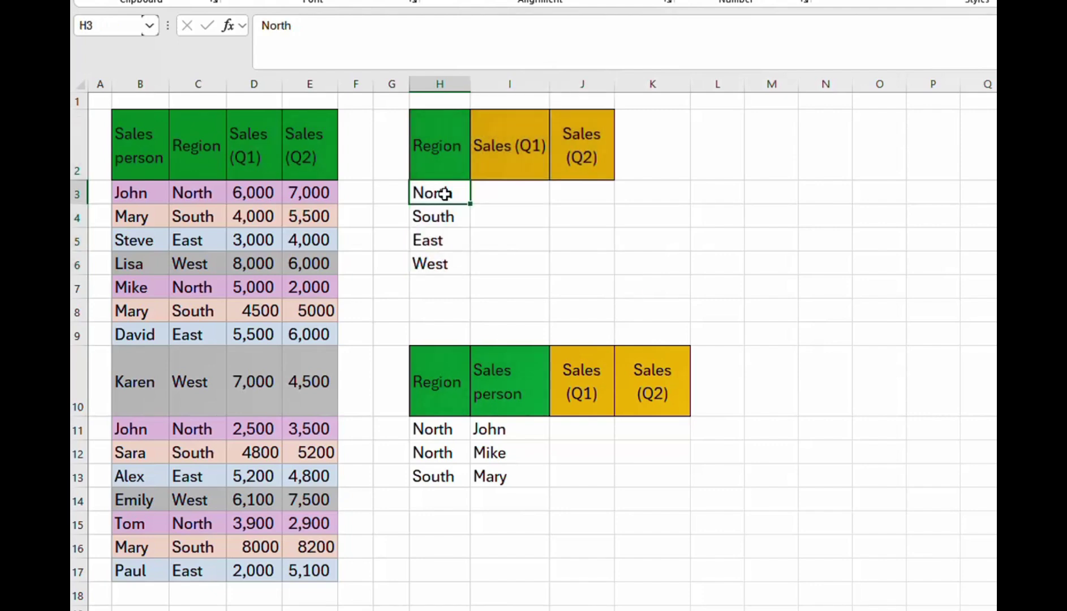
pyautogui.moveTo(521, 188); pyautogui.dragTo(517, 251)
pyautogui.moveTo(517, 192); pyautogui.dragTo(518, 248)
pyautogui.moveTo(593, 189); pyautogui.dragTo(589, 277)
pyautogui.moveTo(441, 191); pyautogui.dragTo(438, 258)
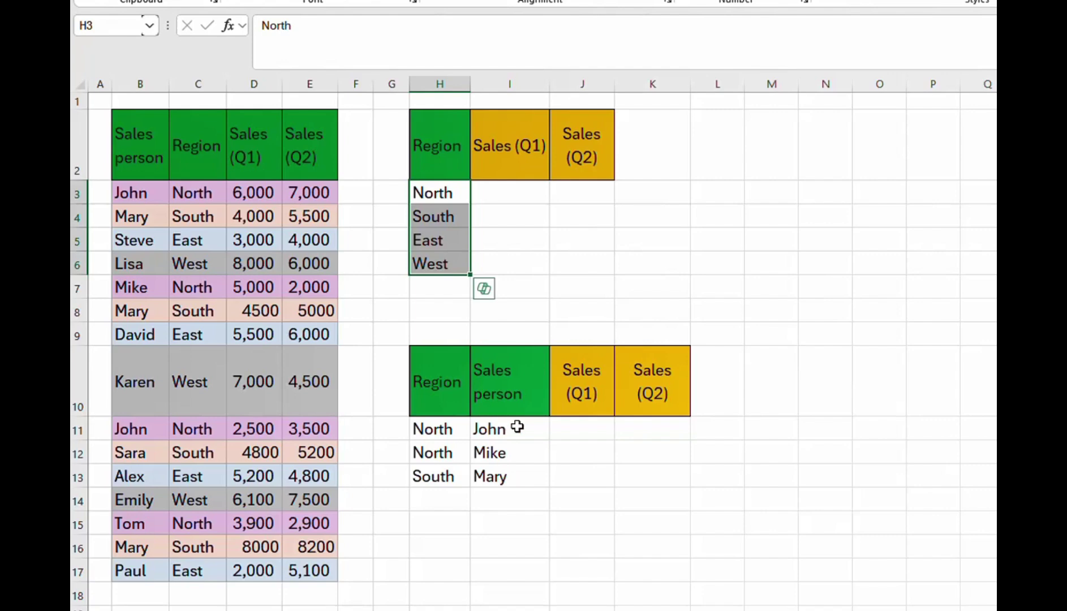
# Step: Point out the salesperson table's region, name, Q1 and Q2 cells for the first row
pyautogui.click(429, 426)
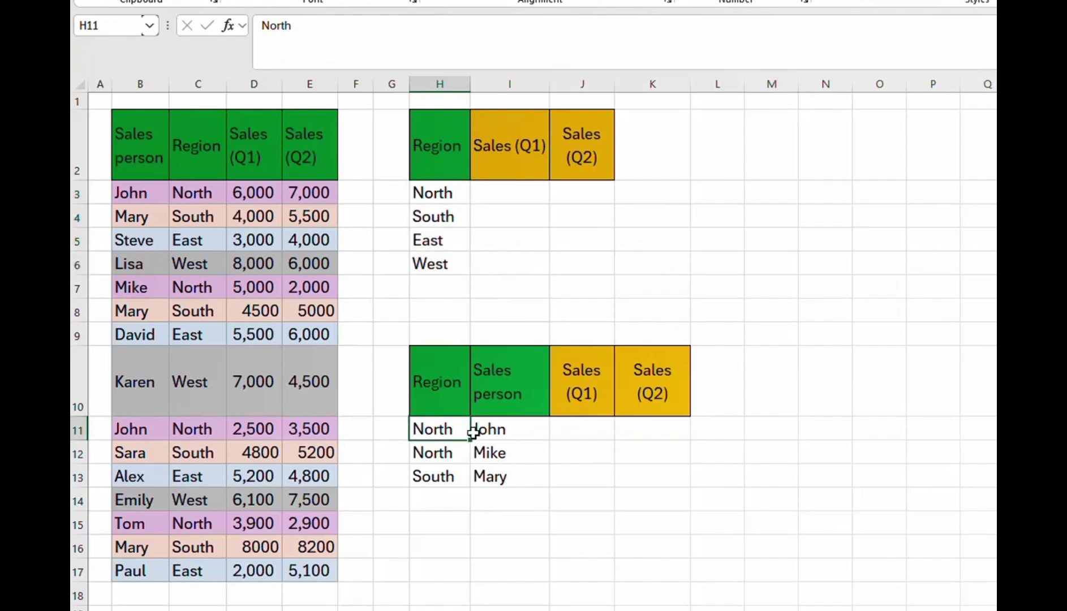
pyautogui.click(501, 432)
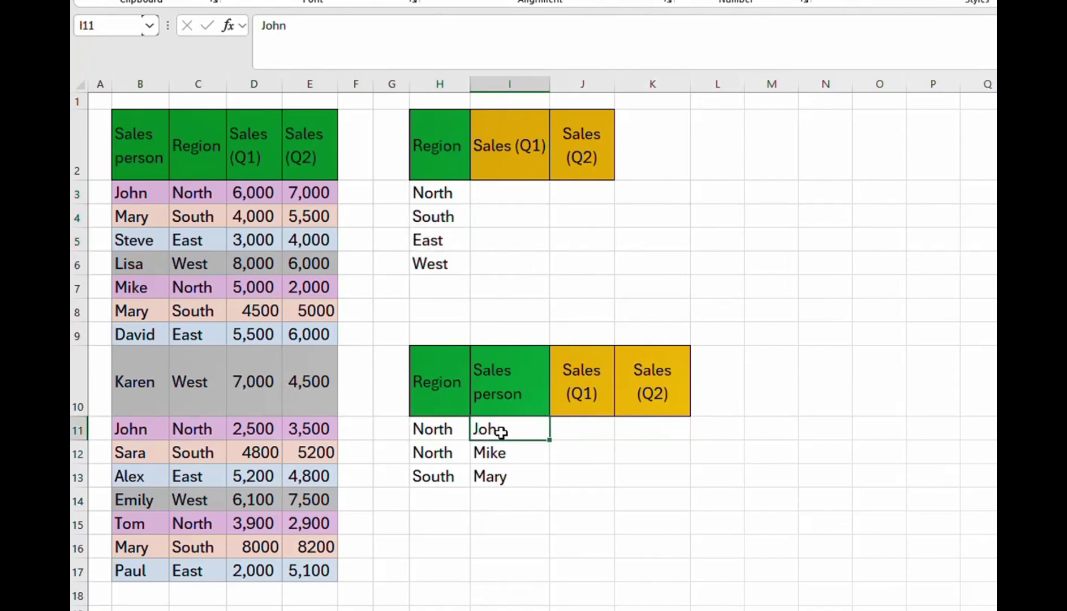
pyautogui.click(582, 425)
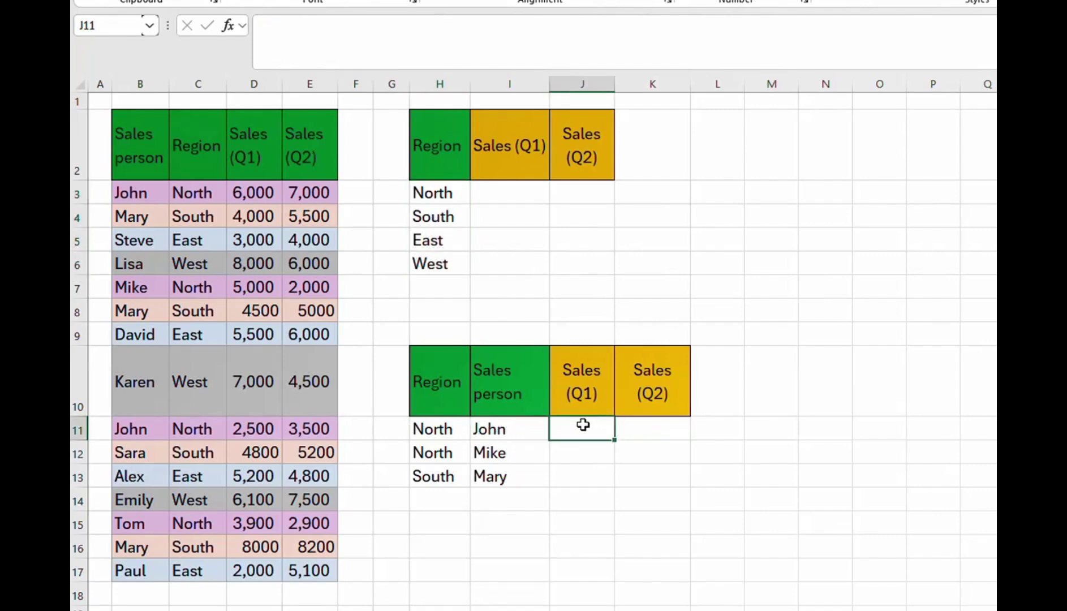
pyautogui.click(650, 430)
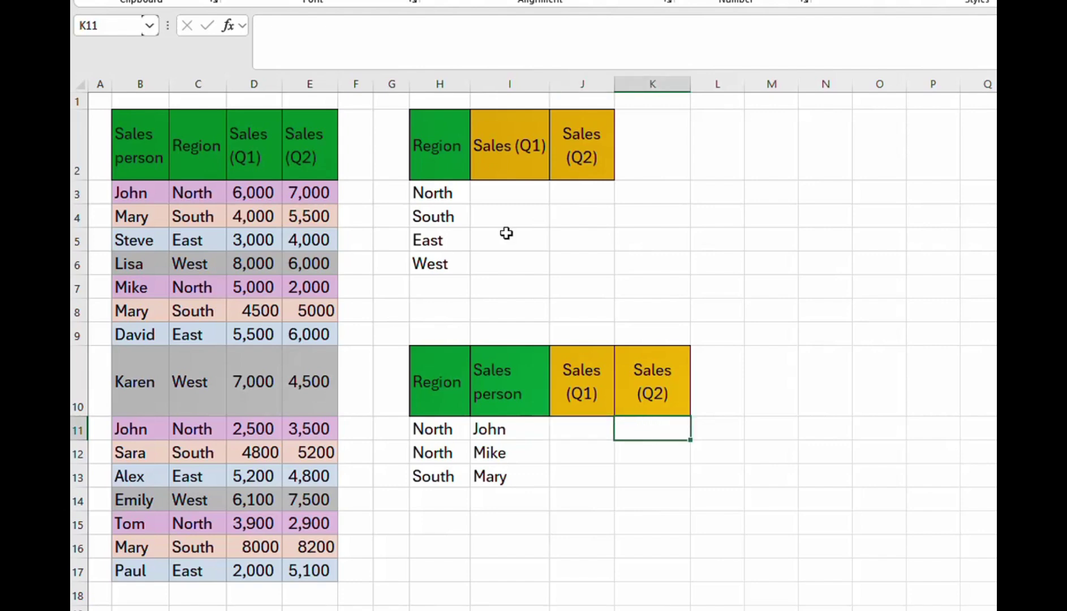
# Step: In I3 start a SUMIF formula with the Region column locked as $C:$C
pyautogui.click(509, 193)
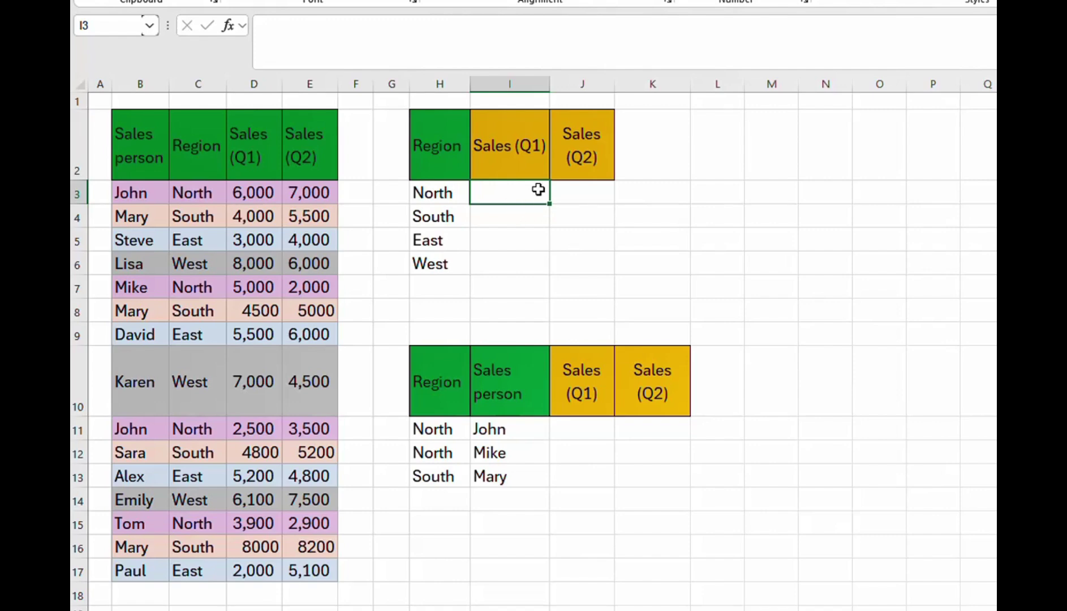
pyautogui.write('=sum')
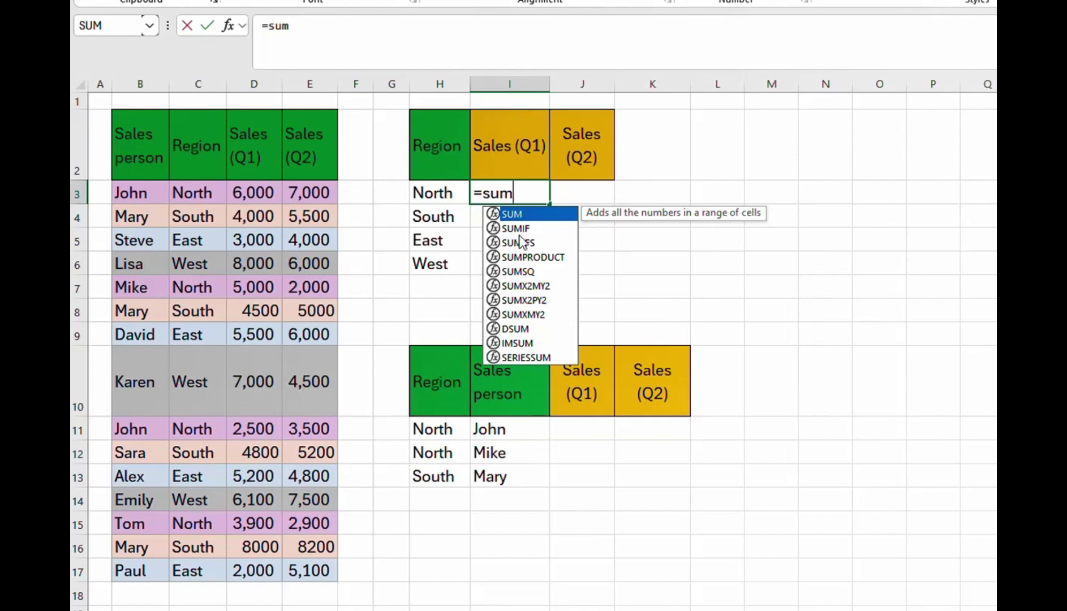
pyautogui.doubleClick(525, 229)
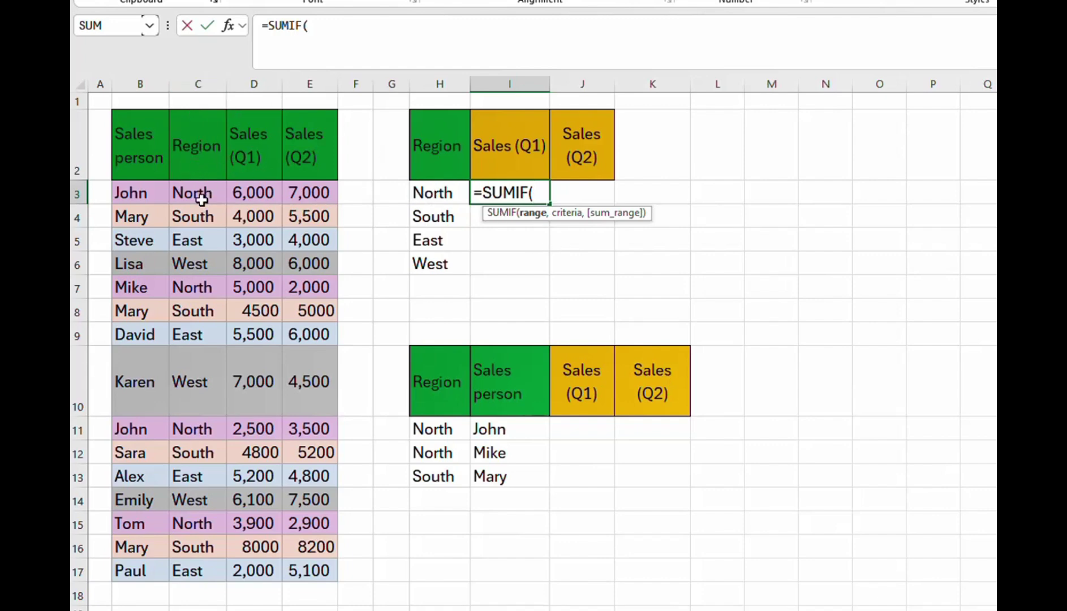
pyautogui.click(211, 80)
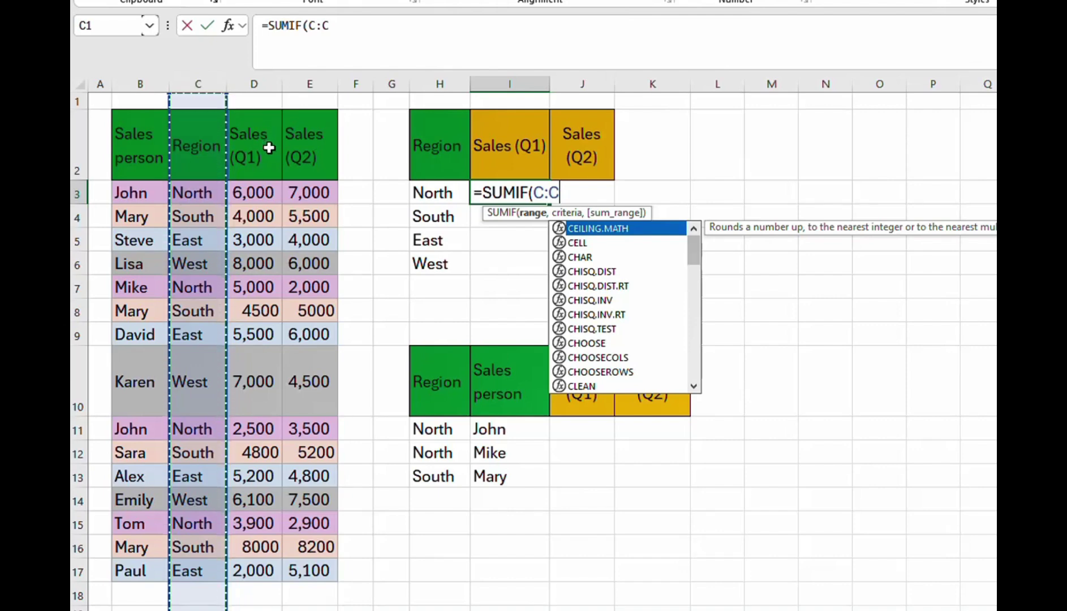
pyautogui.press('F4')
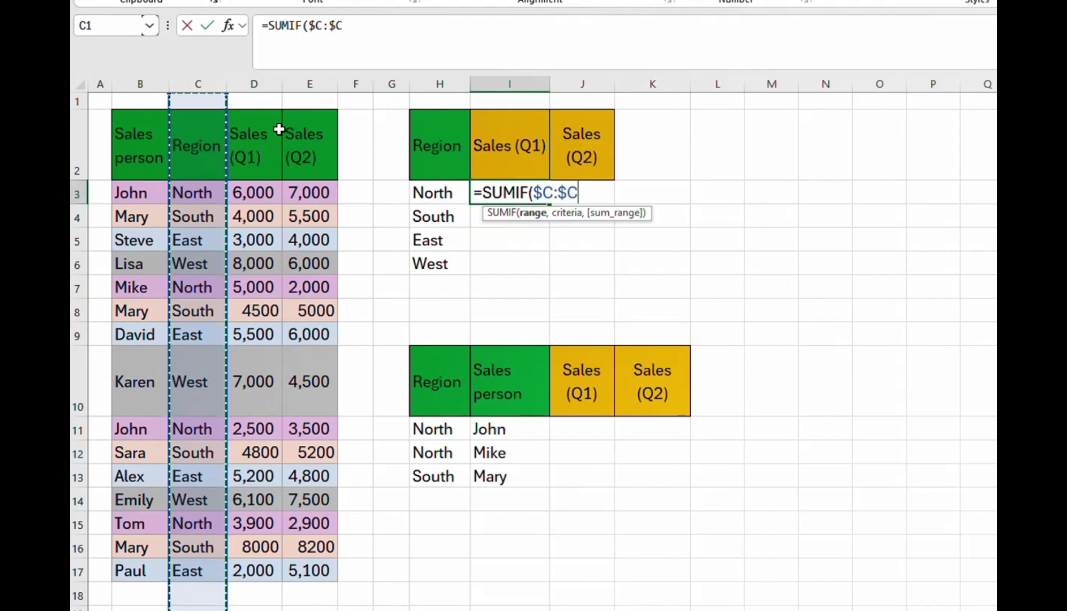
pyautogui.click(345, 25)
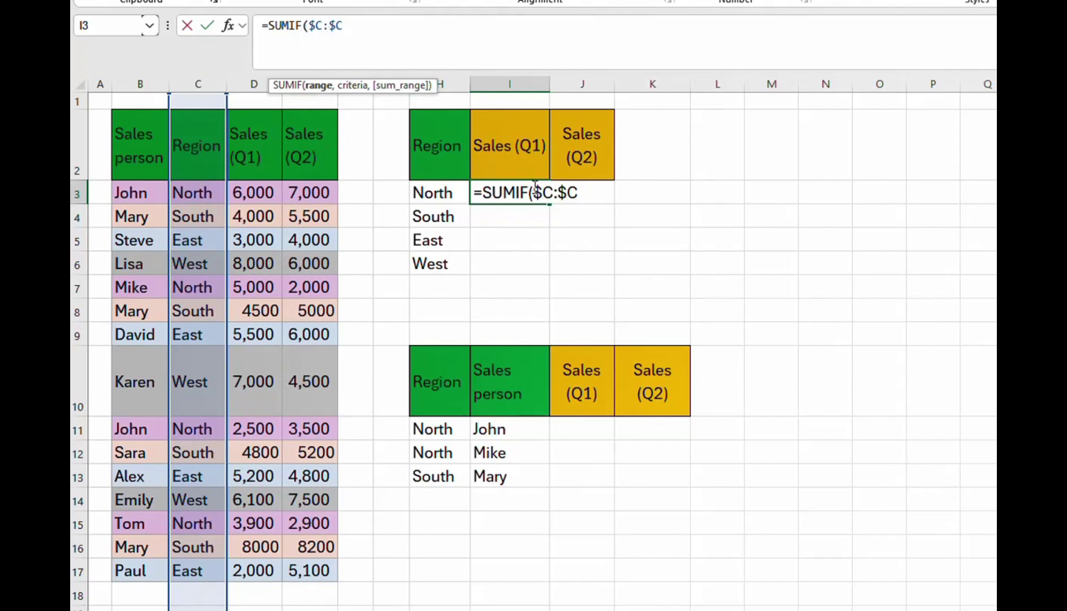
# Step: Add criterion $H3 and sum range $D:$D, closing =SUMIF($C:$C,$H3,$D:$D)
pyautogui.write(',')
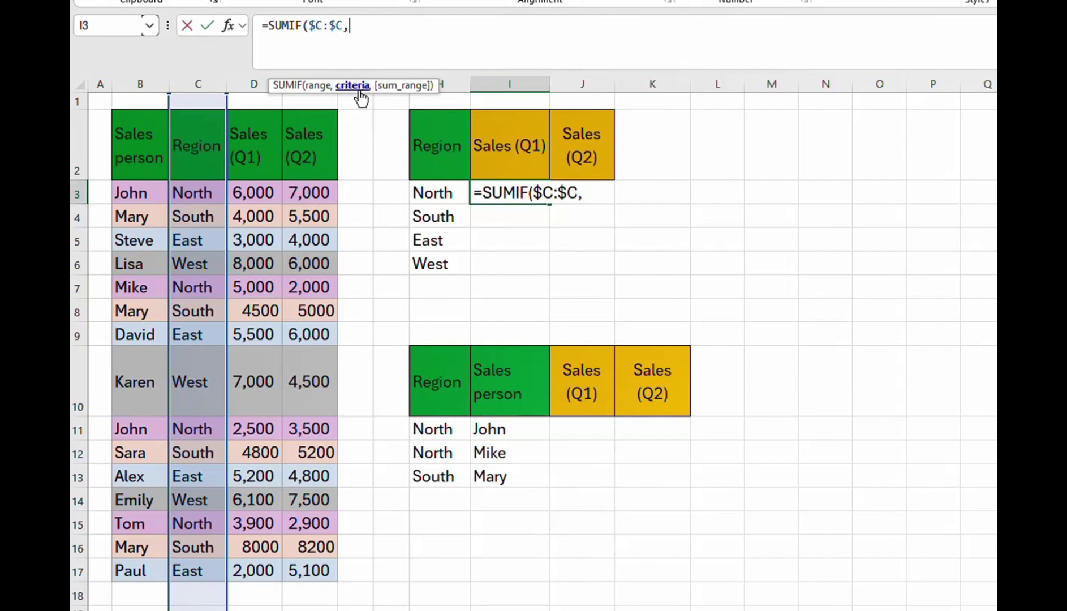
pyautogui.click(450, 194)
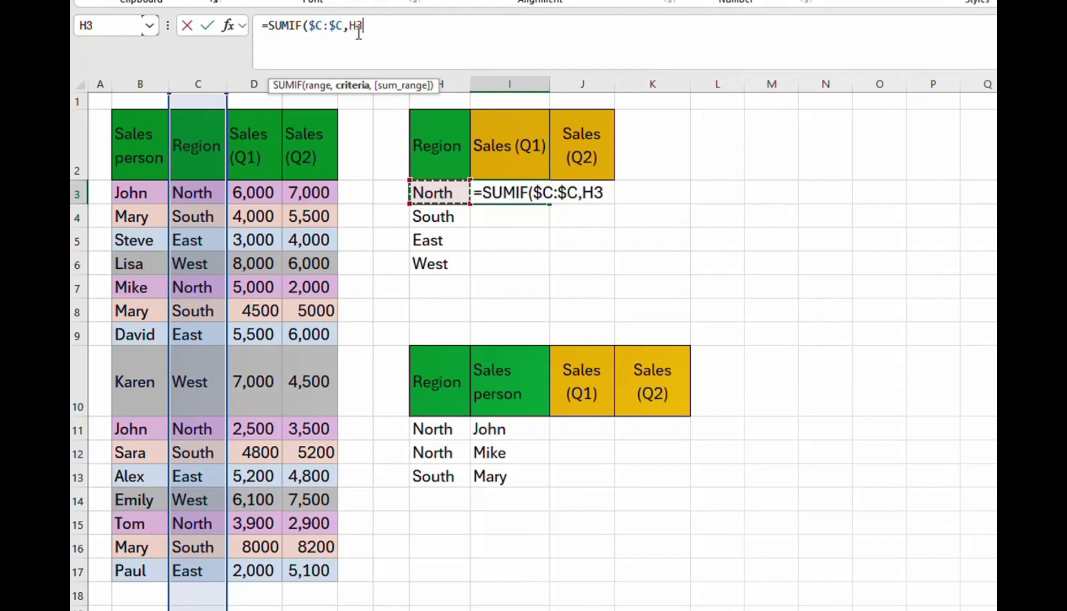
pyautogui.press('F4')
pyautogui.press('F4')
pyautogui.press('F4')
pyautogui.write(',')
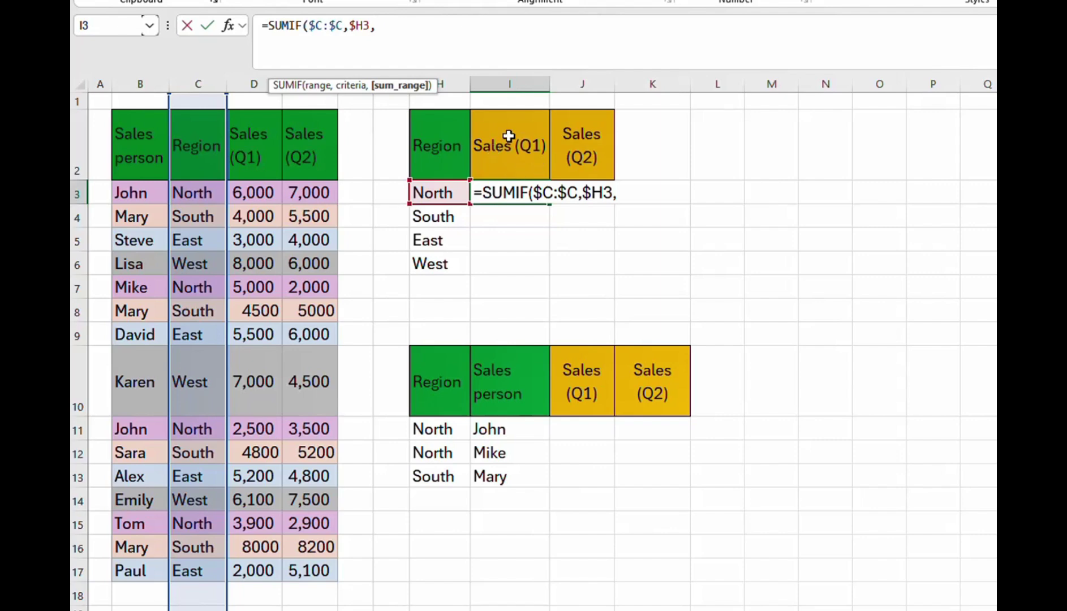
pyautogui.click(251, 84)
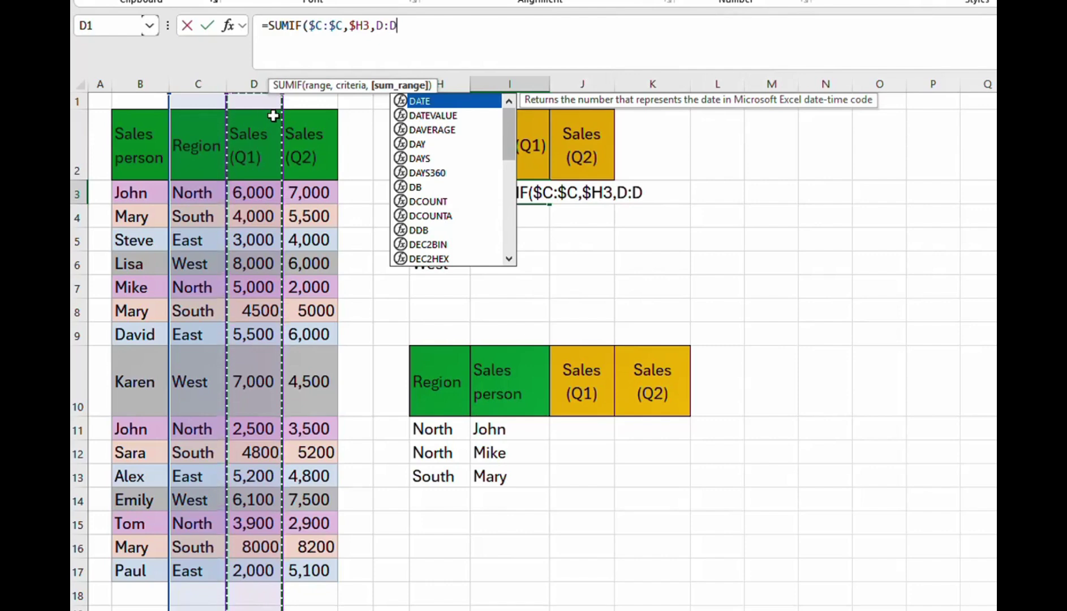
pyautogui.press('F4')
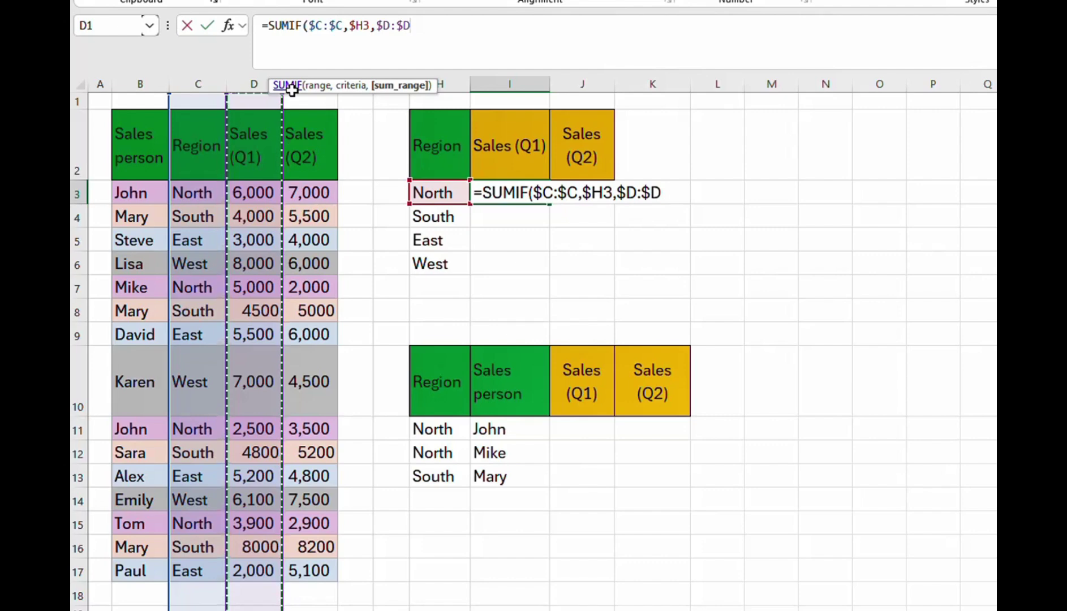
pyautogui.write(')')
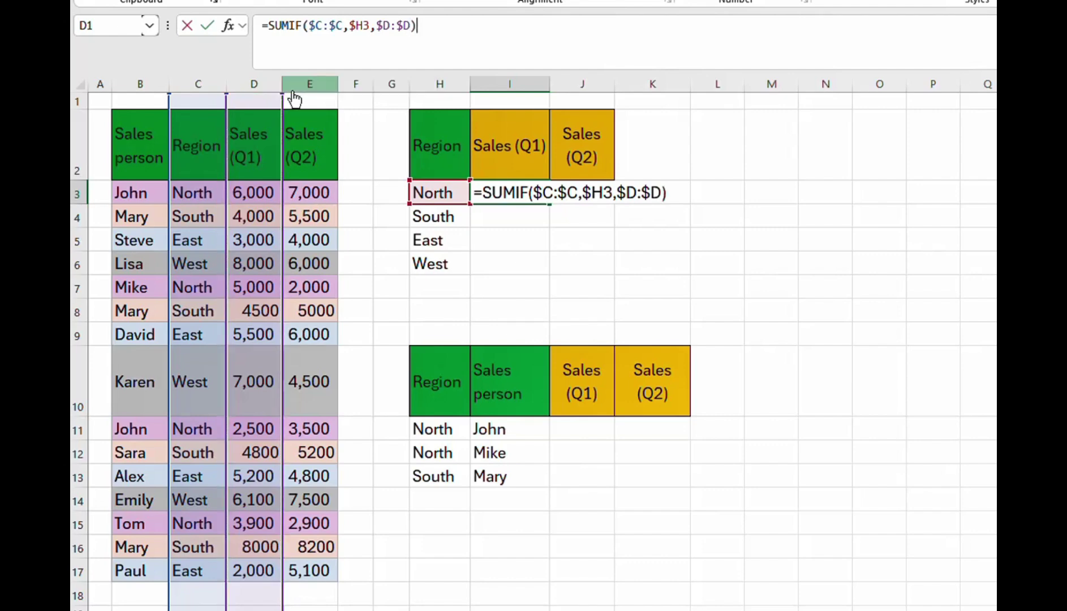
# Step: Confirm the North Q1 total and check it against North sales of 6,000, 5,000, 2,500 and 3,900
pyautogui.press('Return')
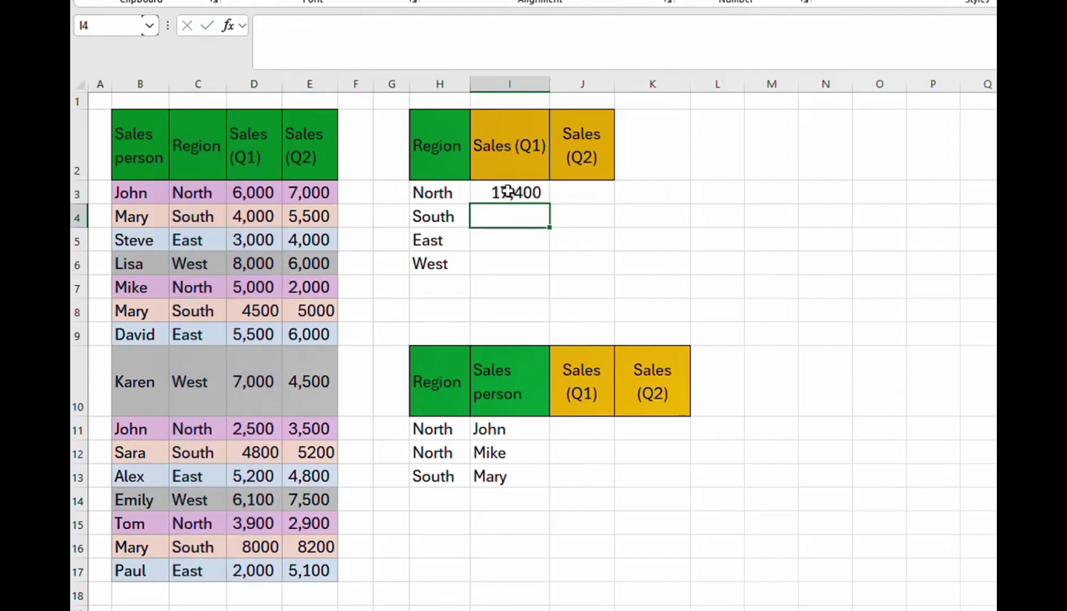
pyautogui.click(515, 194)
pyautogui.click(442, 195)
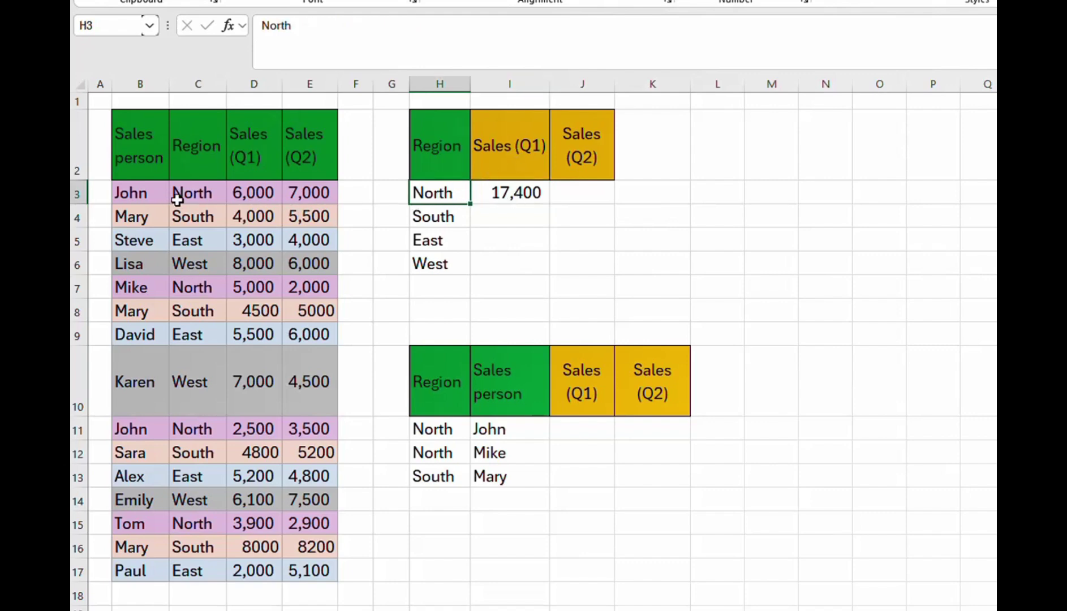
pyautogui.click(201, 196)
pyautogui.click(264, 191)
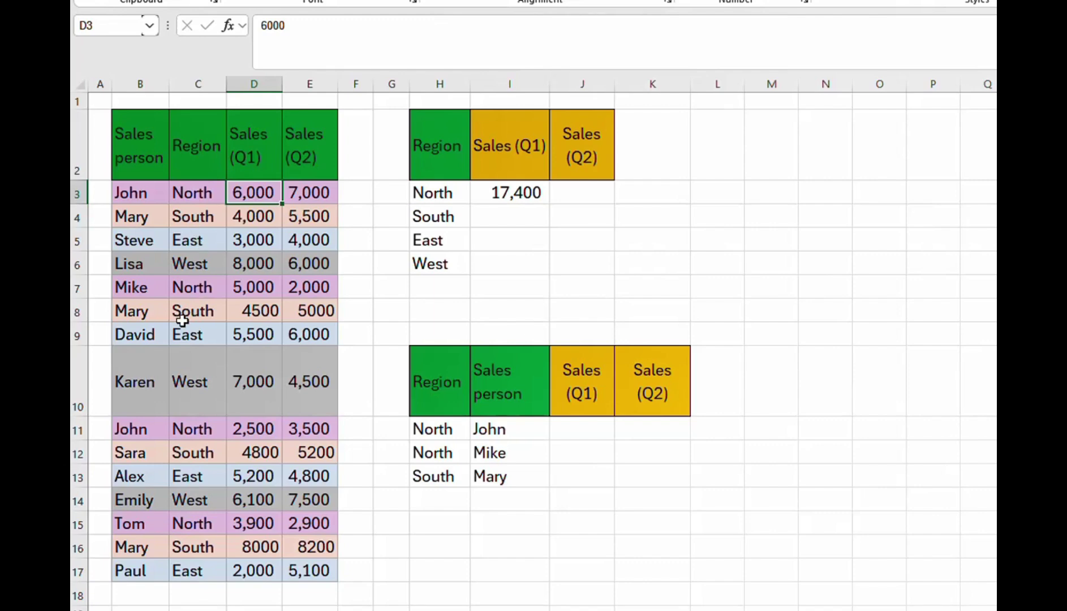
pyautogui.click(250, 288)
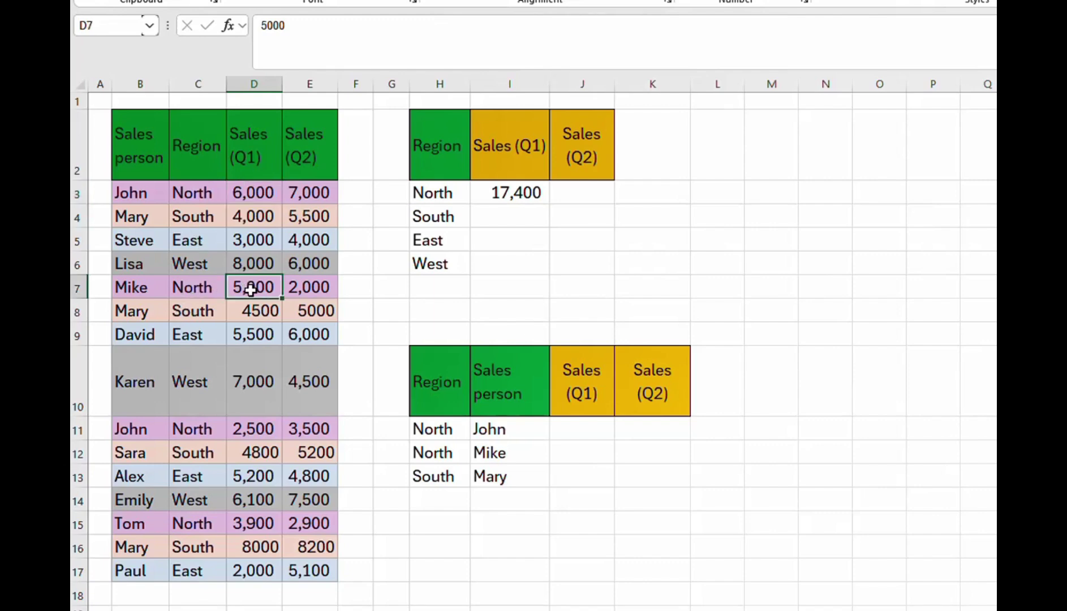
pyautogui.click(264, 432)
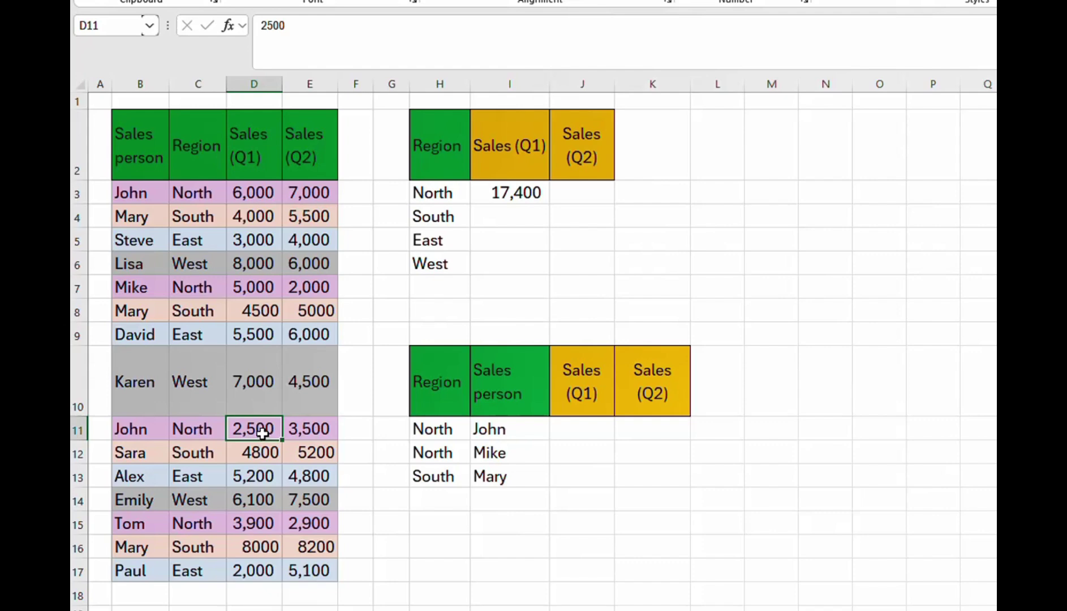
pyautogui.click(253, 523)
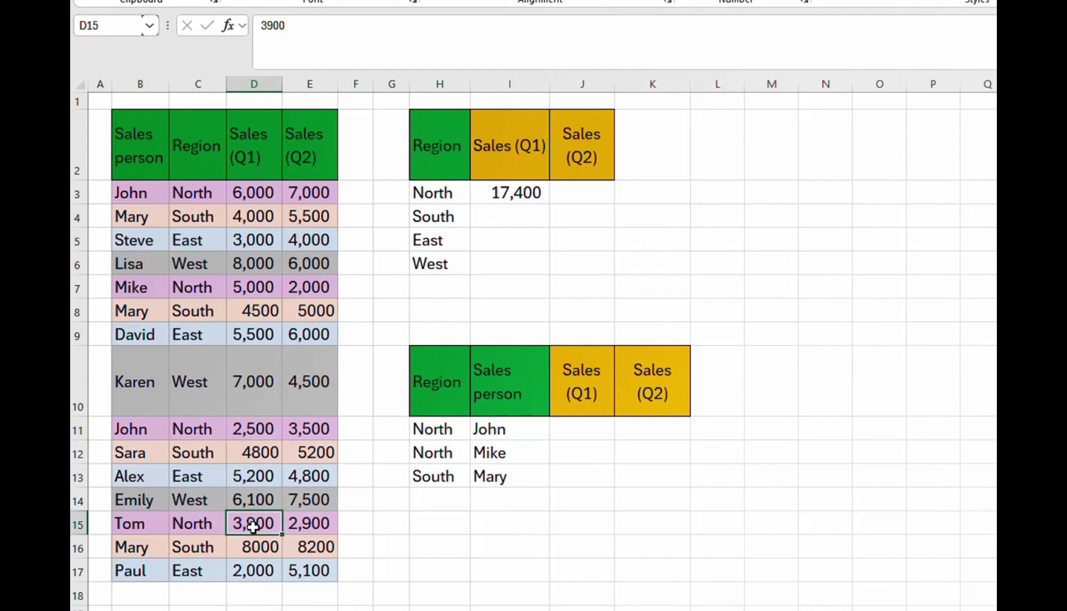
# Step: Copy the I3 SUMIF formula down to I6 for South, East and West
pyautogui.click(522, 194)
pyautogui.moveTo(549, 203); pyautogui.dragTo(547, 271)
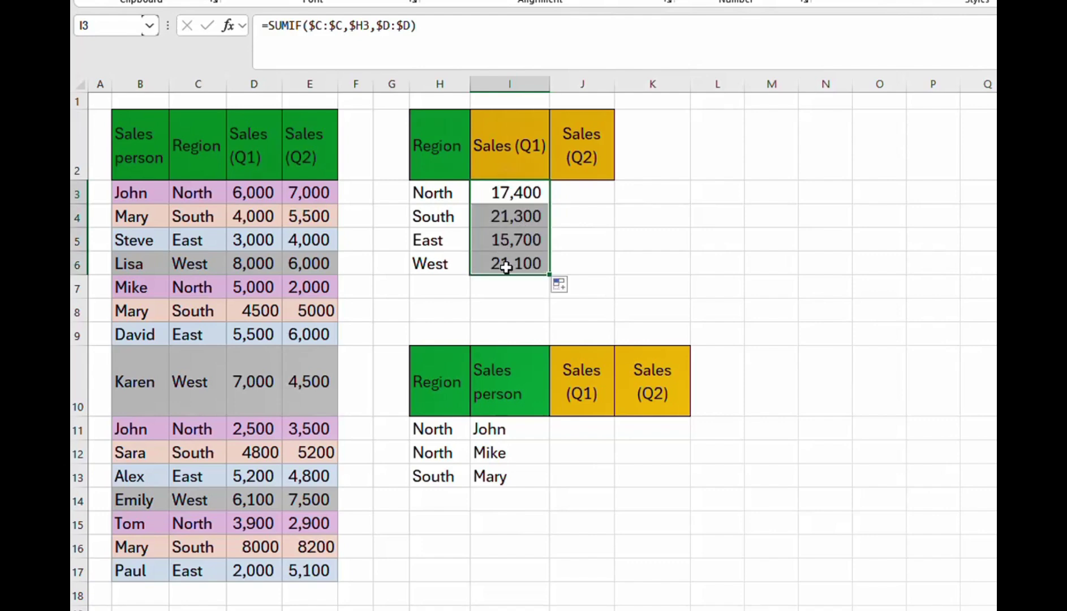
pyautogui.click(583, 195)
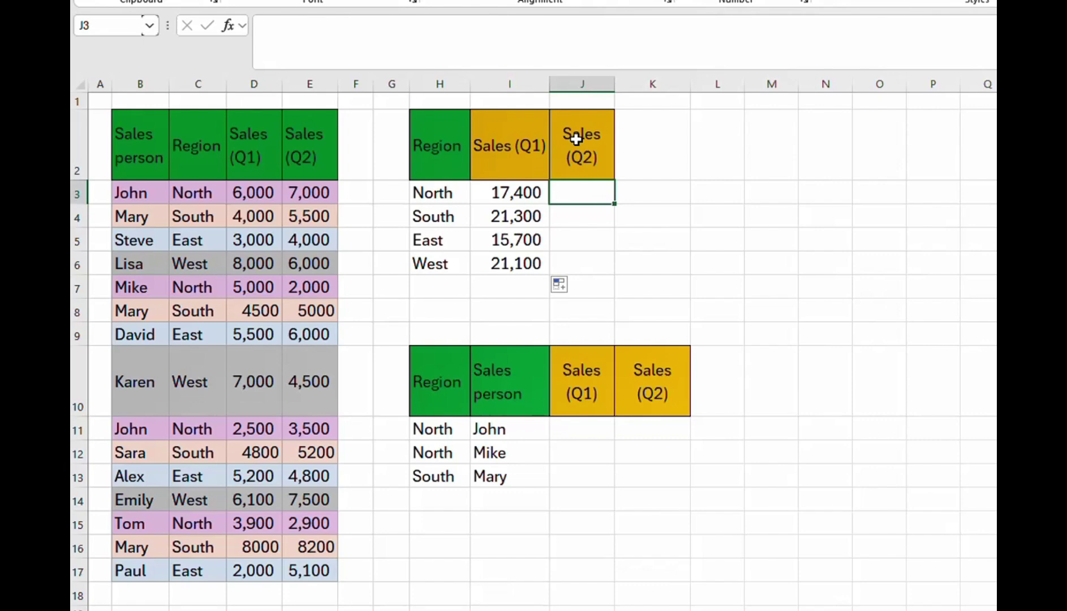
# Step: Enter =SUMIF($C:$C,$H3,$E:$E) in J3 to total the North Q2 sales
pyautogui.write('=')
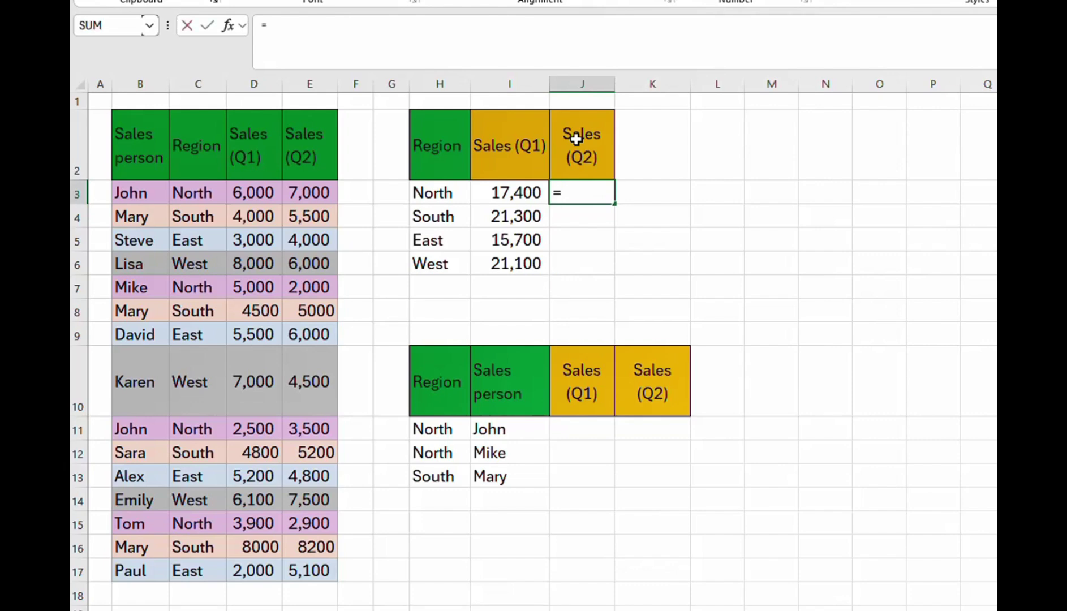
pyautogui.write('sum')
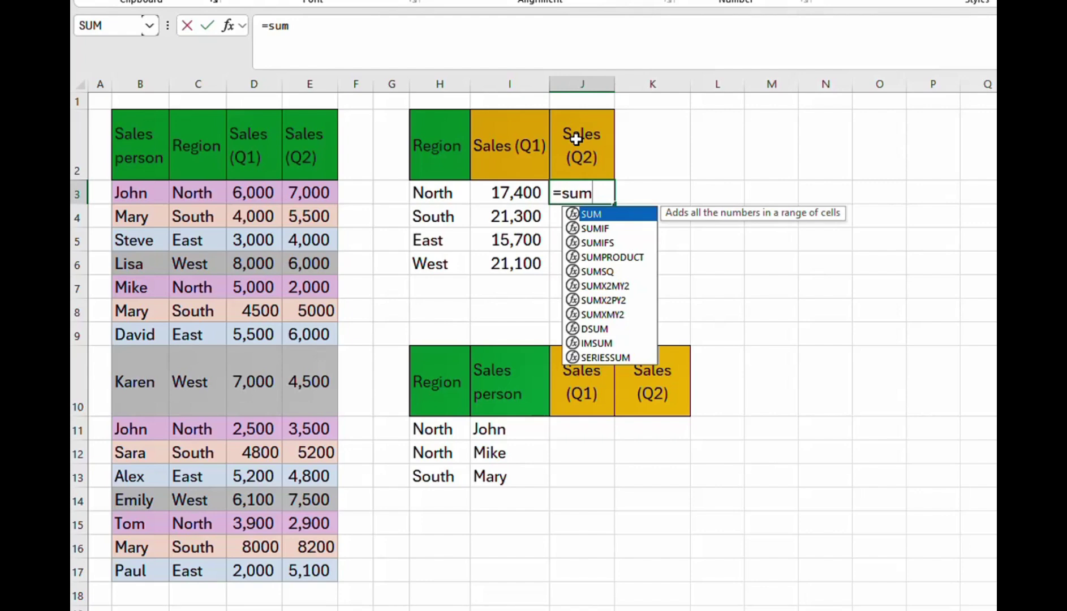
pyautogui.doubleClick(599, 230)
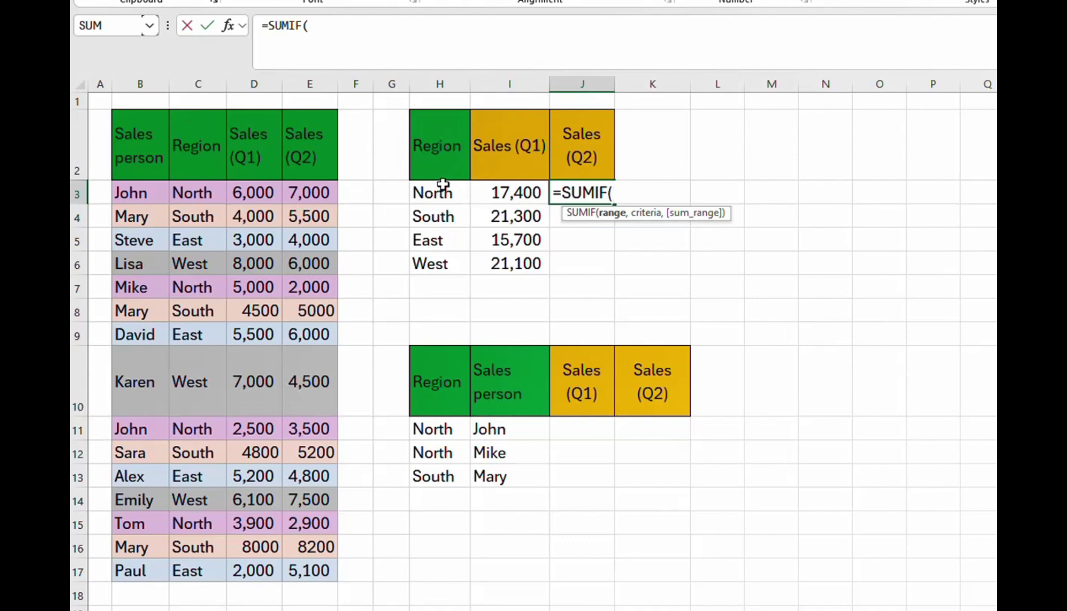
pyautogui.click(190, 84)
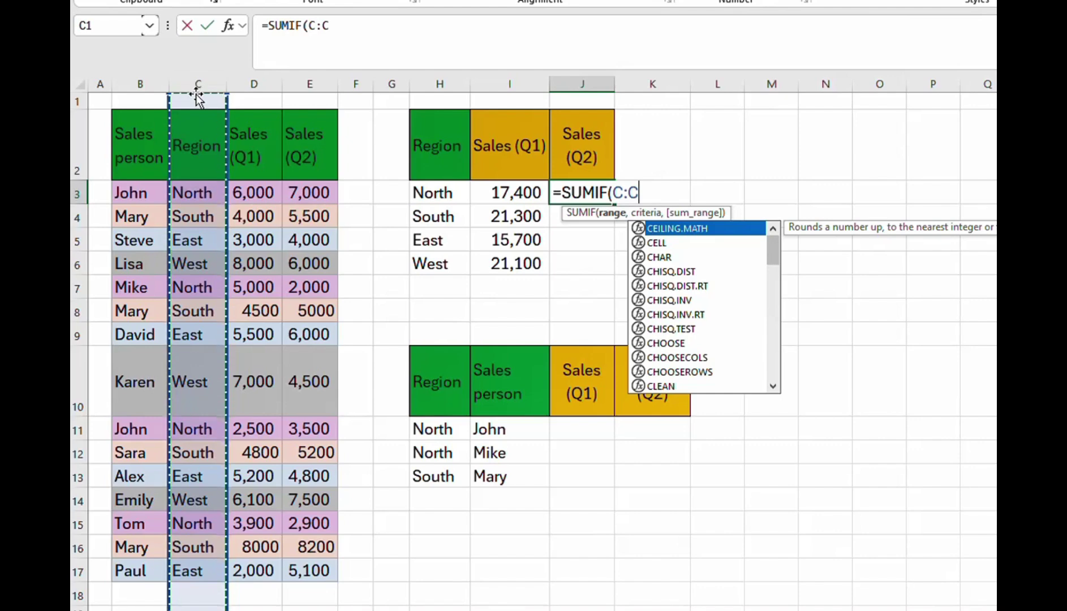
pyautogui.press('F4')
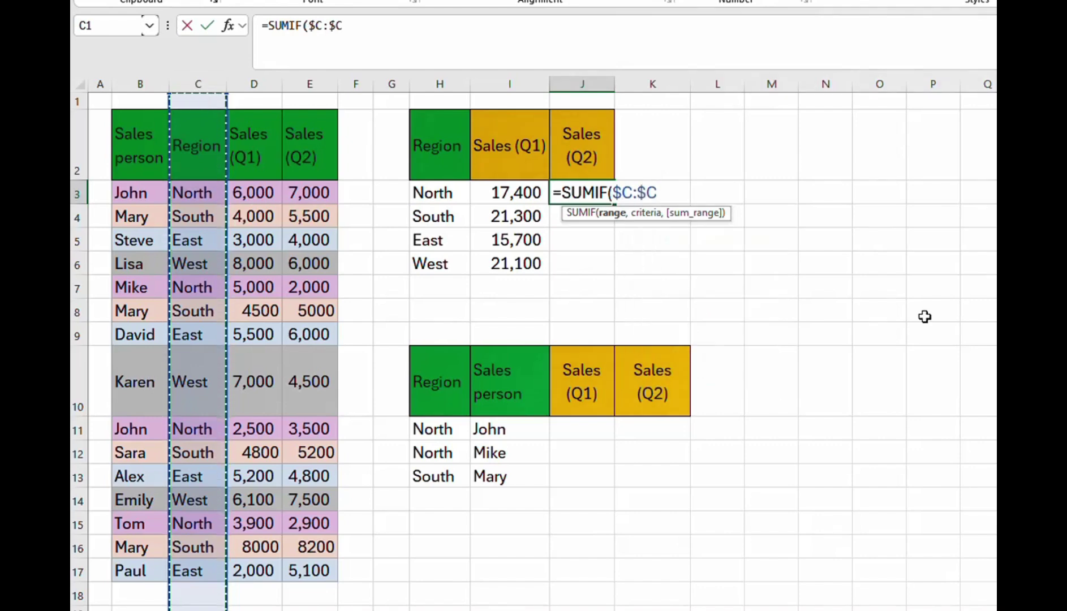
pyautogui.write(',')
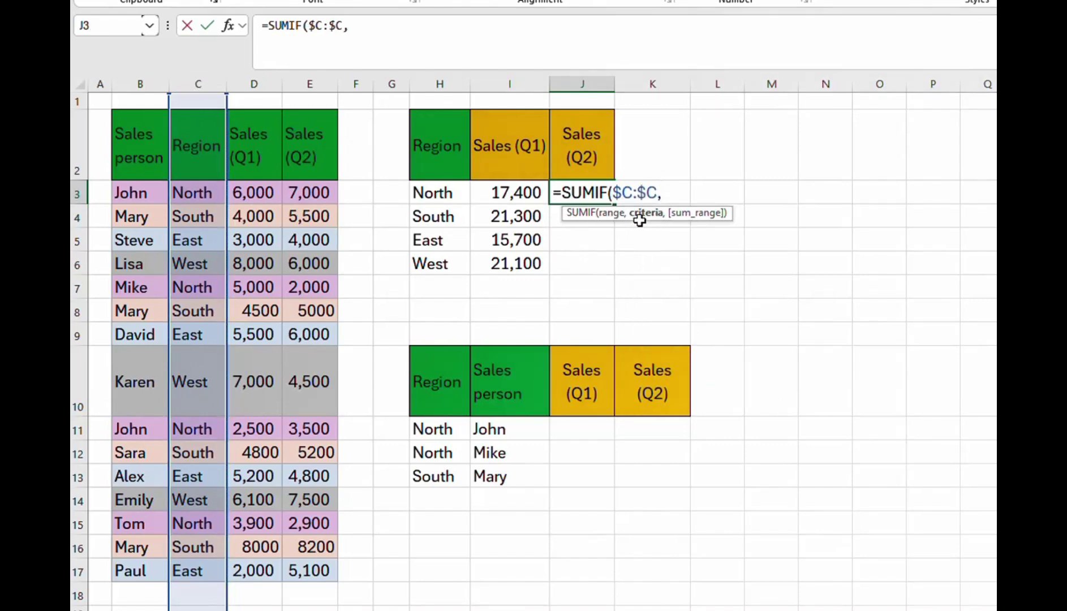
pyautogui.click(442, 193)
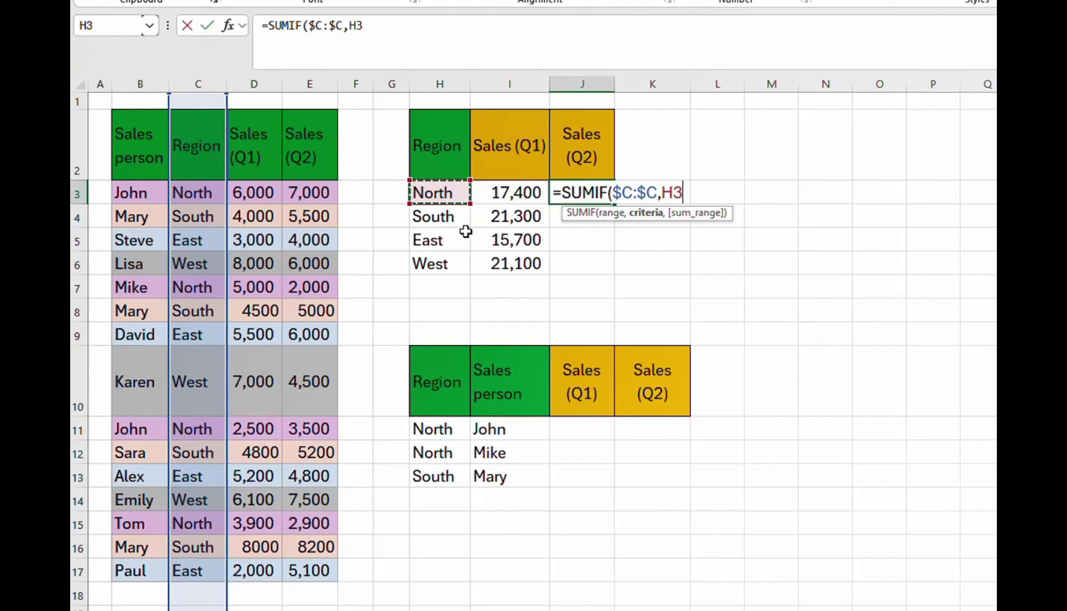
pyautogui.press('F4')
pyautogui.press('F4')
pyautogui.press('F4')
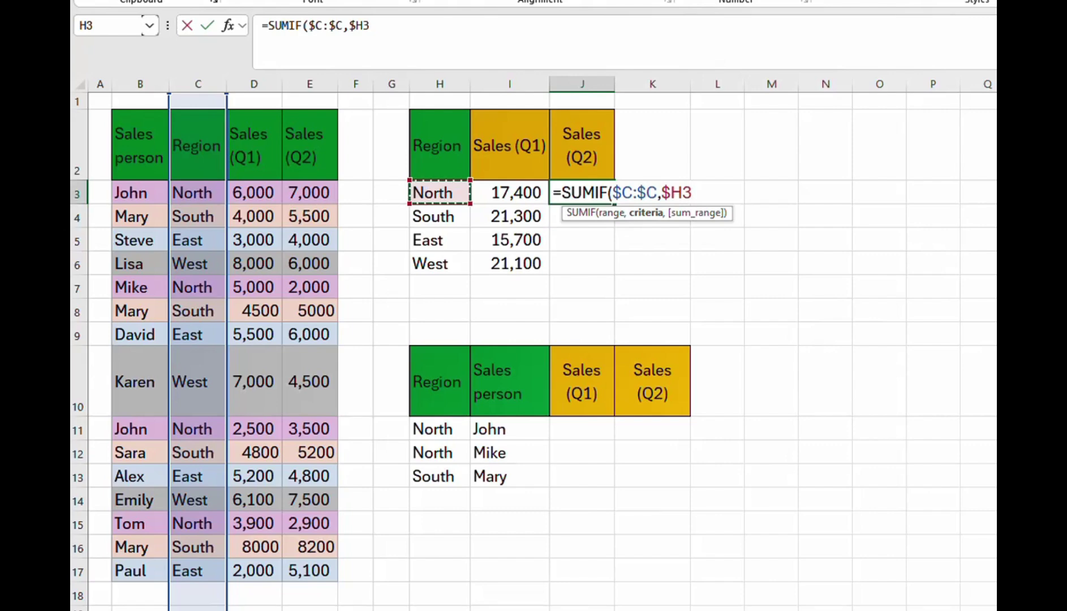
pyautogui.write(',')
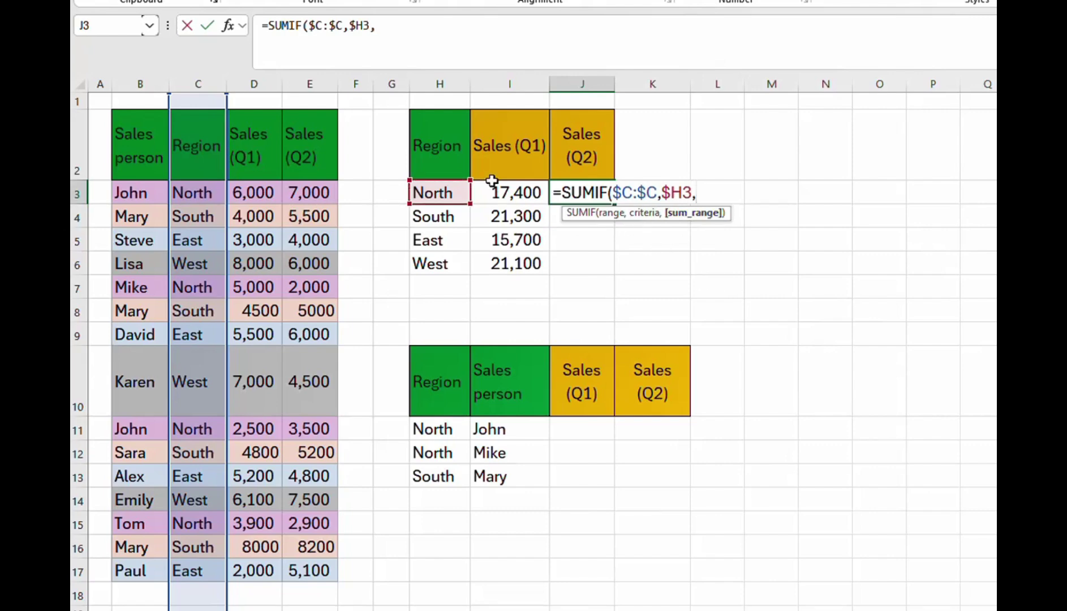
pyautogui.click(308, 84)
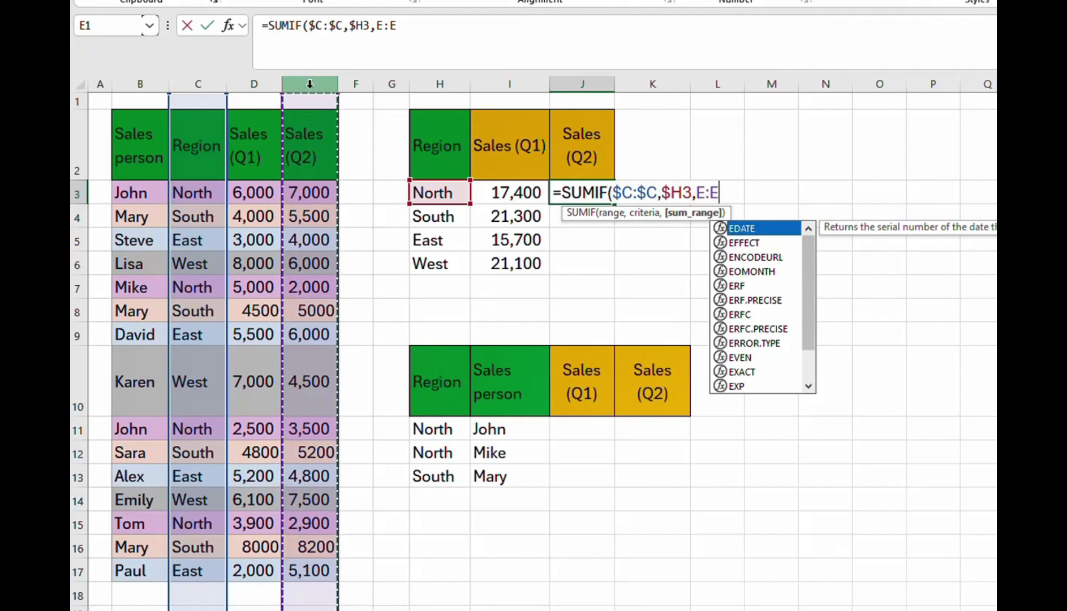
pyautogui.press('F4')
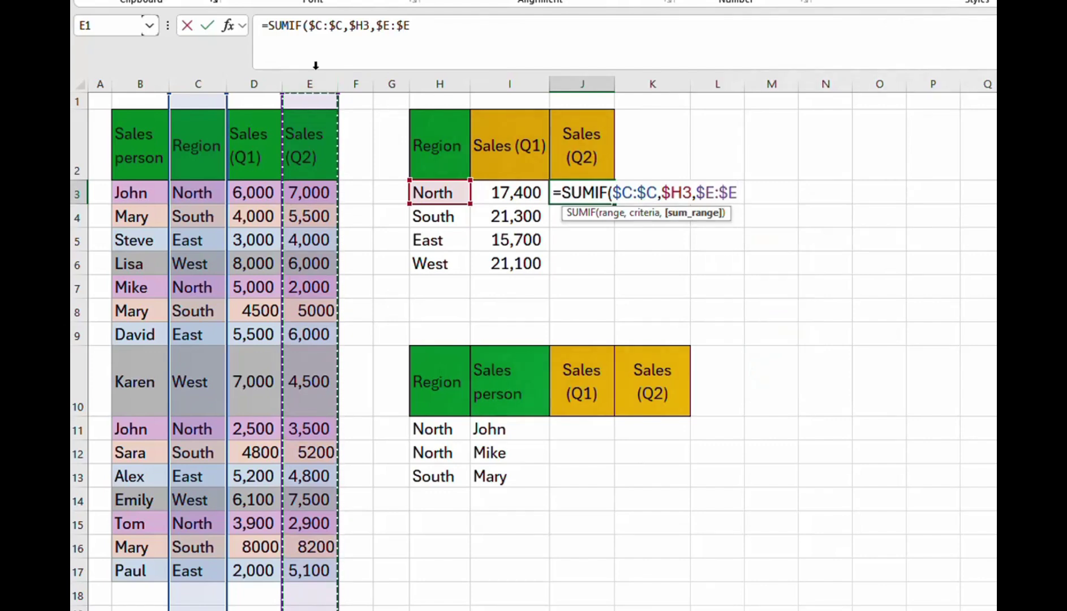
pyautogui.write(')')
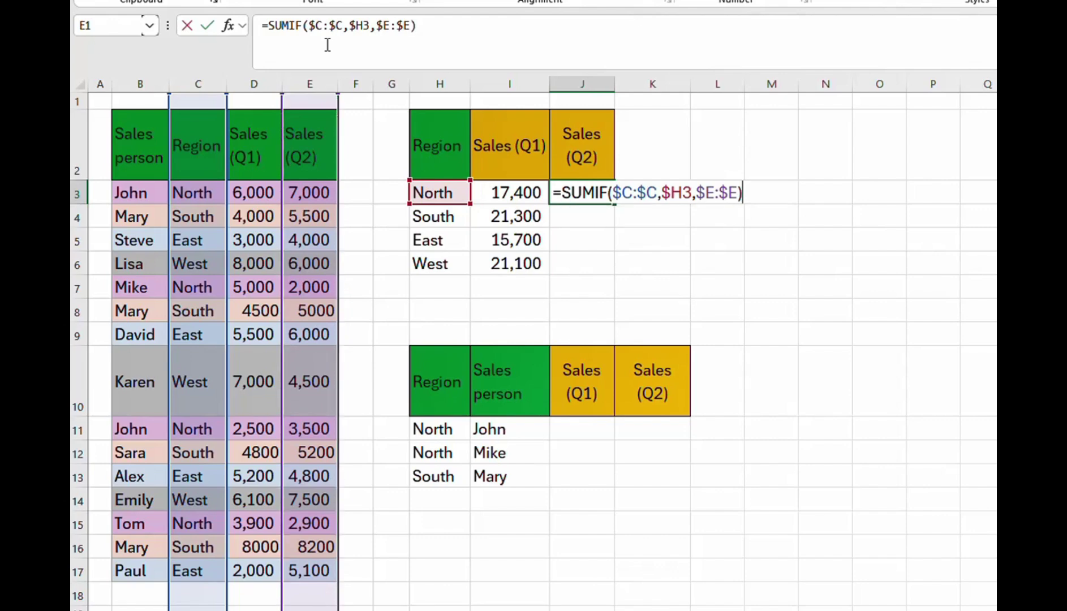
pyautogui.press('Return')
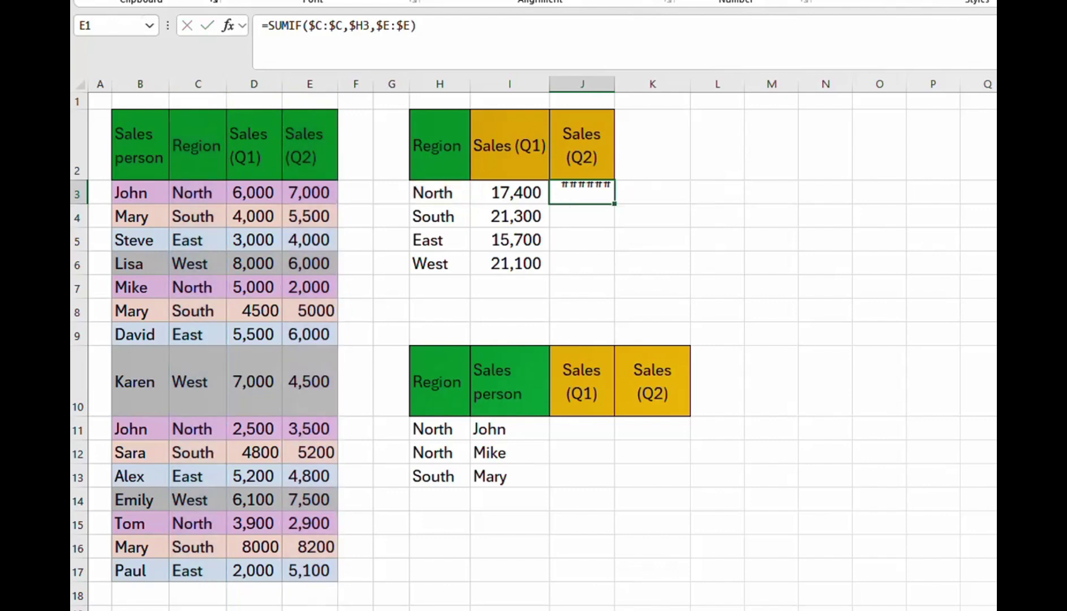
# Step: Widen column J so the North Q2 total displays as 15,400
pyautogui.moveTo(615, 83); pyautogui.dragTo(623, 83)
pyautogui.click(600, 192)
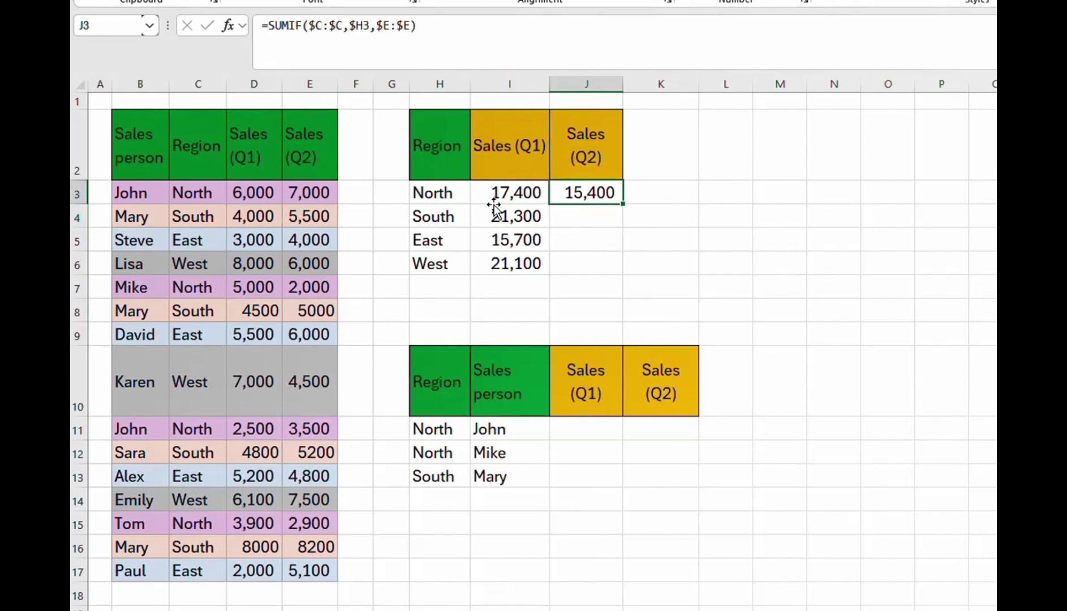
pyautogui.click(436, 196)
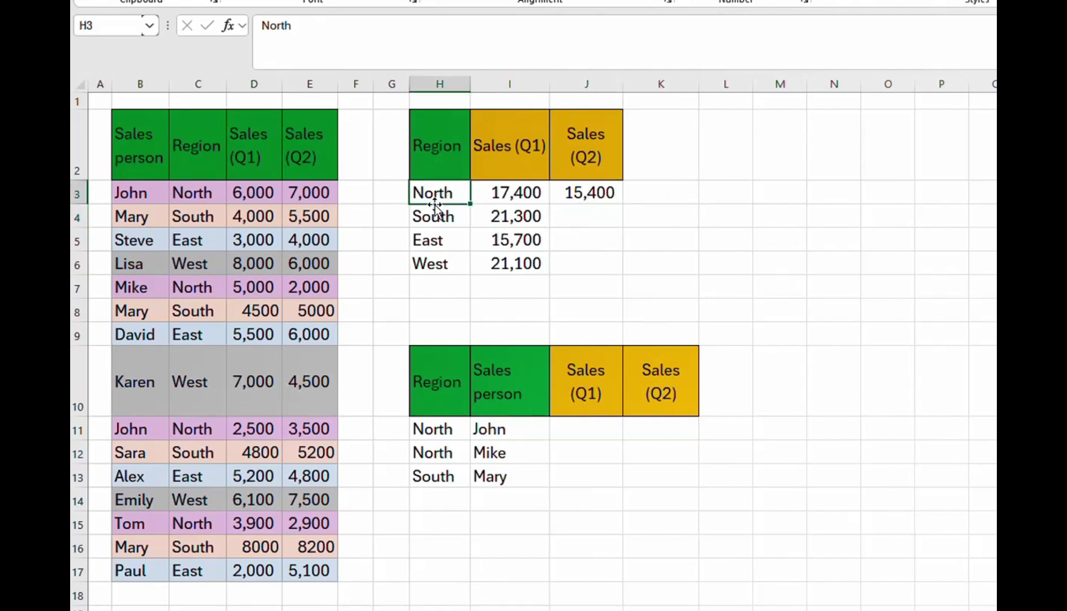
# Step: Verify 15,400 against the North Q2 sales of 7,000, 2,000, 3,500 and 2,900
pyautogui.click(186, 196)
pyautogui.click(309, 194)
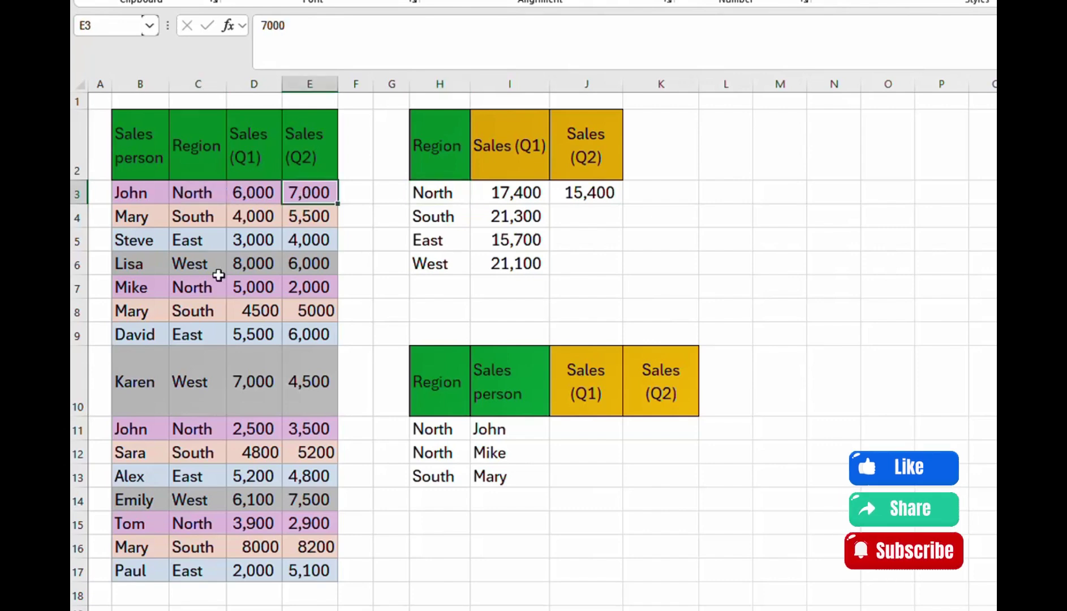
pyautogui.click(306, 289)
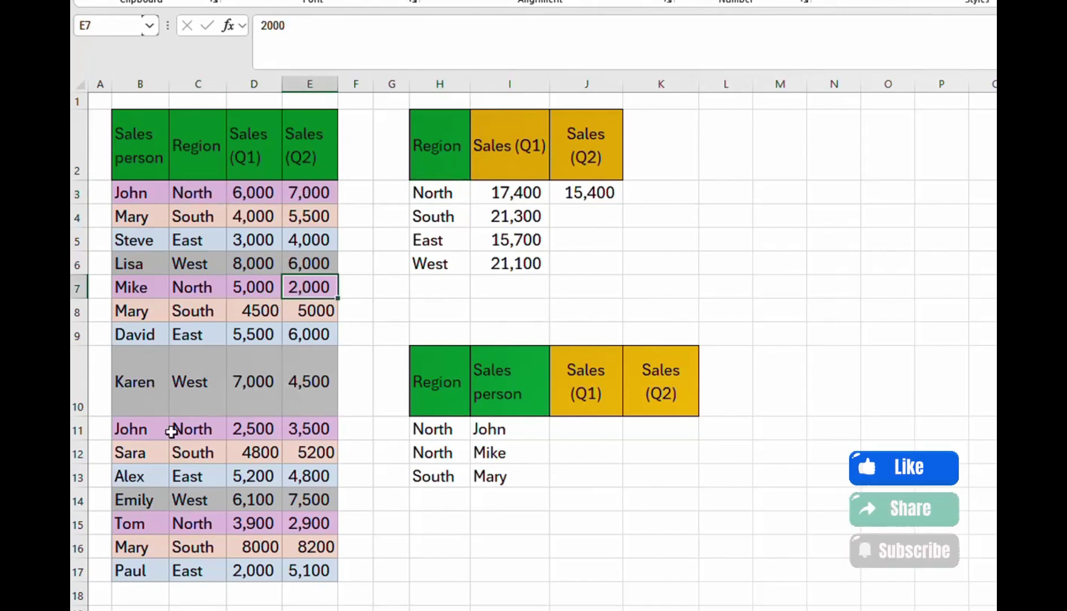
pyautogui.click(317, 430)
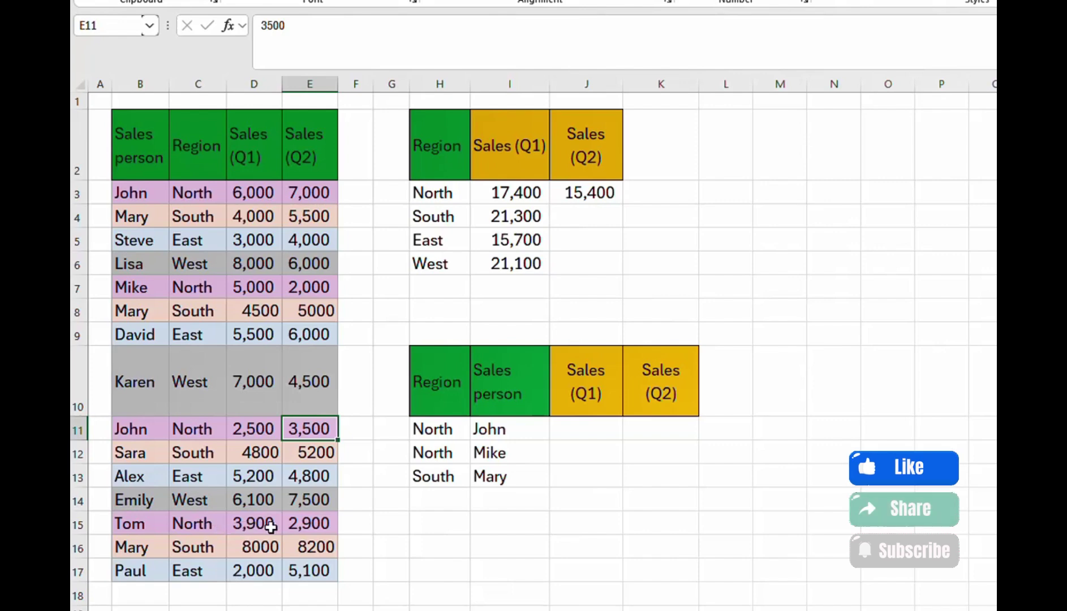
pyautogui.click(304, 527)
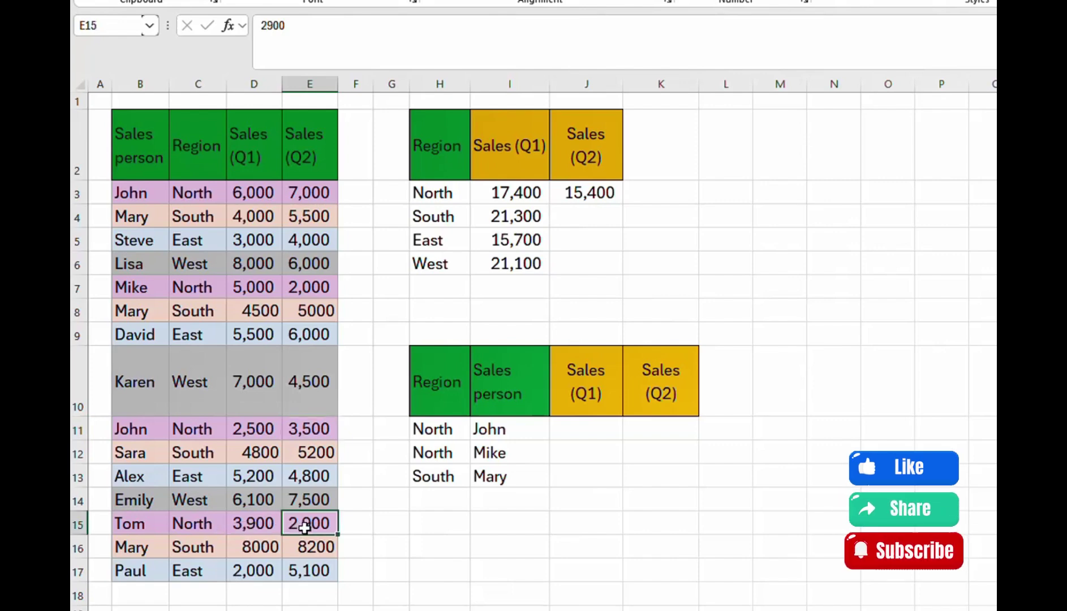
pyautogui.click(601, 194)
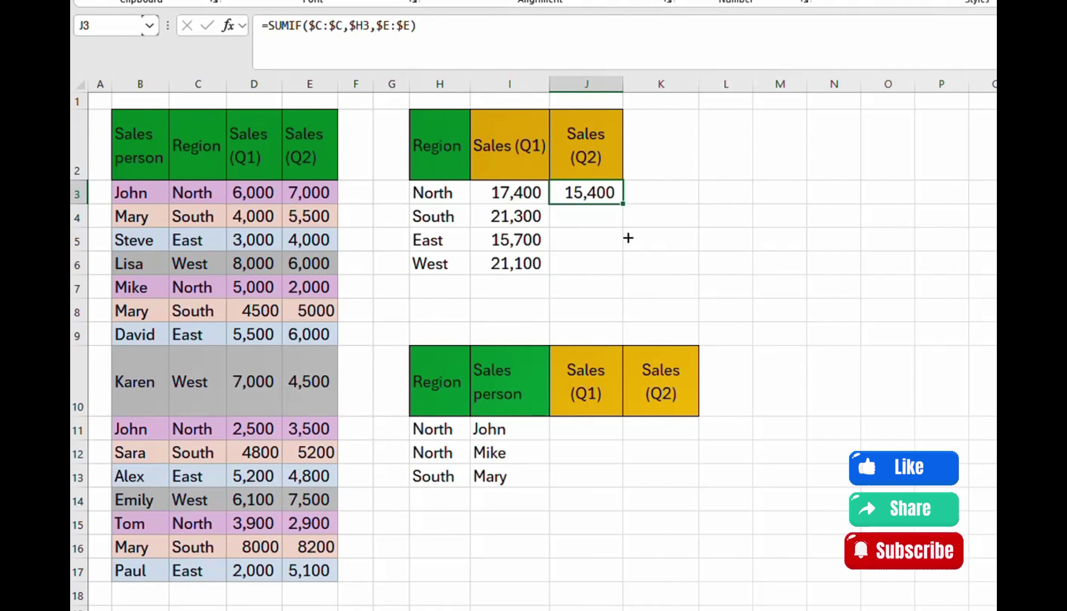
# Step: Fill the Q2 SUMIF down to J6, giving 23,900, 19,900 and 18,000
pyautogui.moveTo(622, 203); pyautogui.dragTo(624, 275)
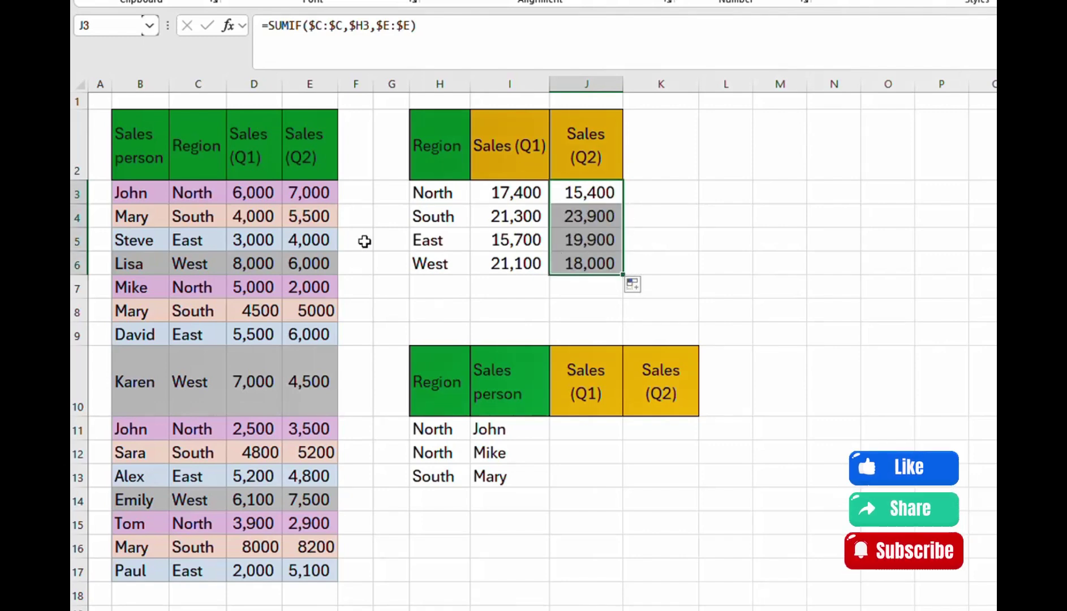
pyautogui.moveTo(313, 194); pyautogui.dragTo(298, 574)
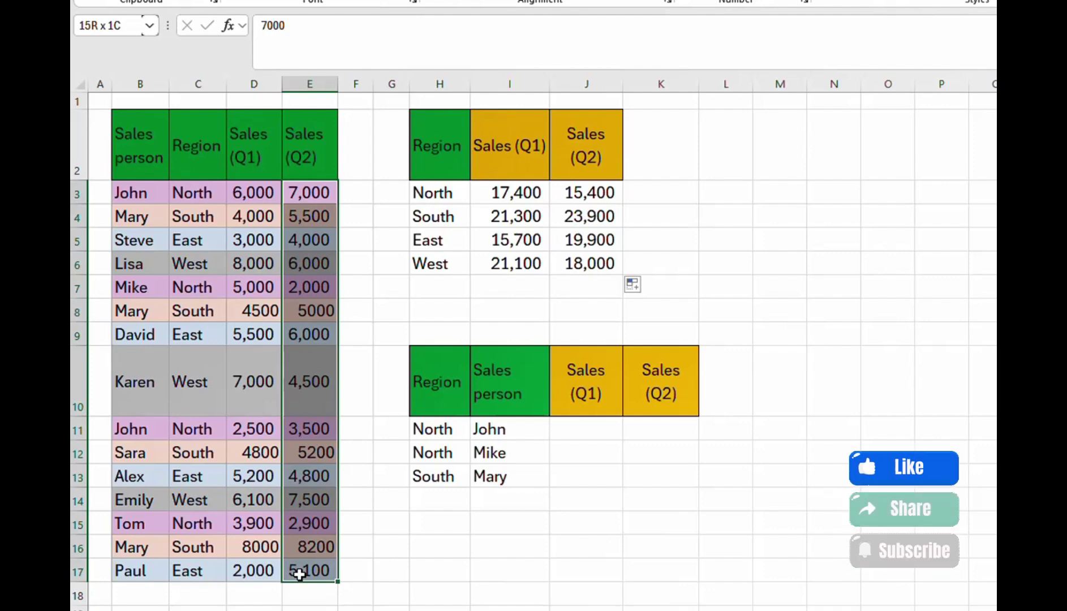
pyautogui.moveTo(299, 574); pyautogui.dragTo(299, 573)
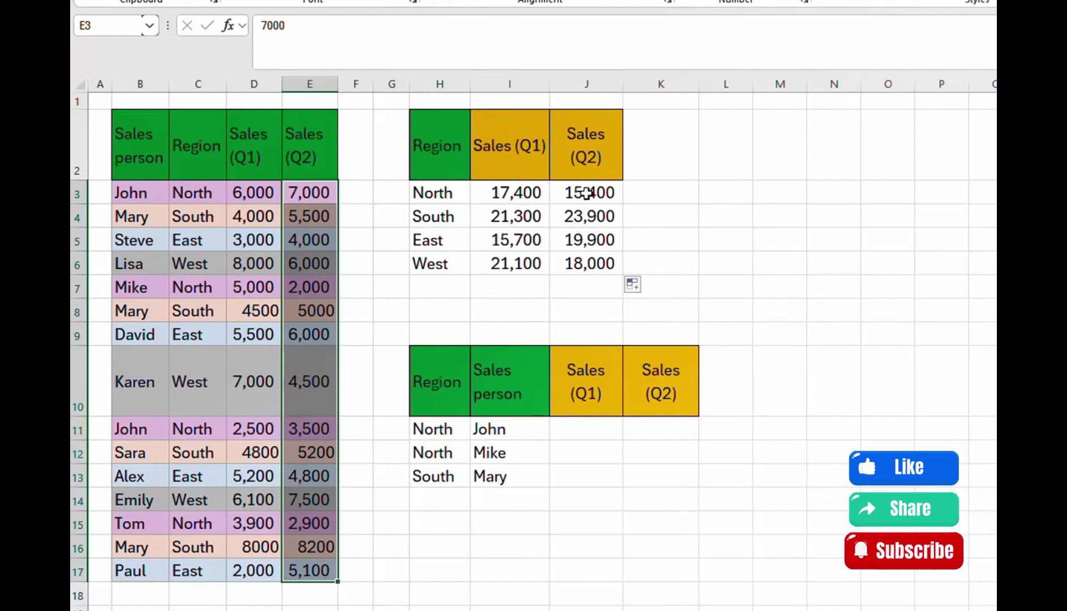
# Step: Add =SUM(J3:J6) in J7 for a Q2 grand total of 77,200
pyautogui.click(589, 287)
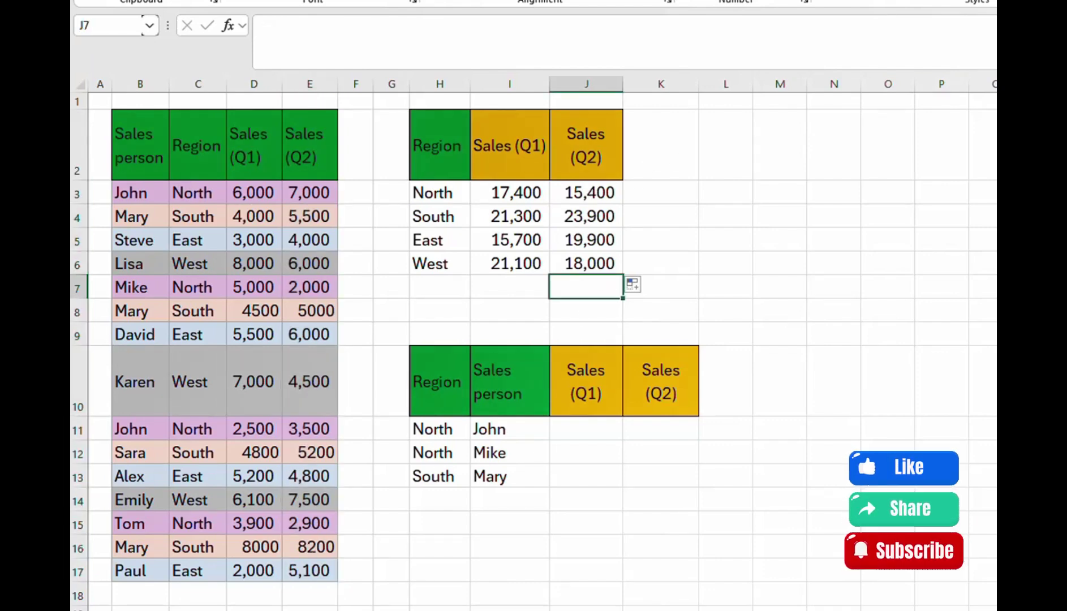
pyautogui.hotkey('alt', '=')
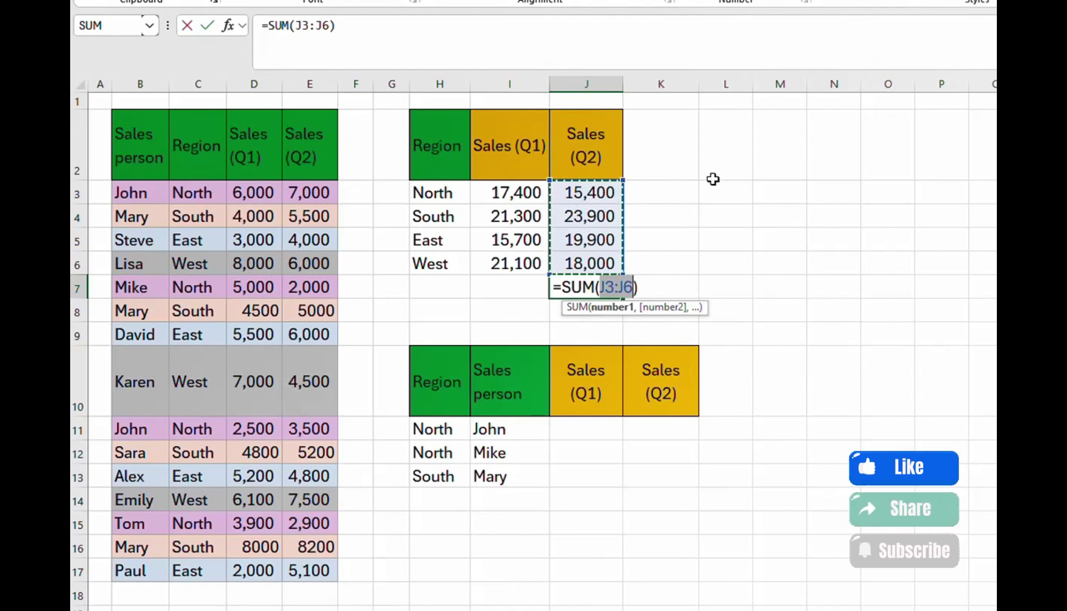
pyautogui.press('Return')
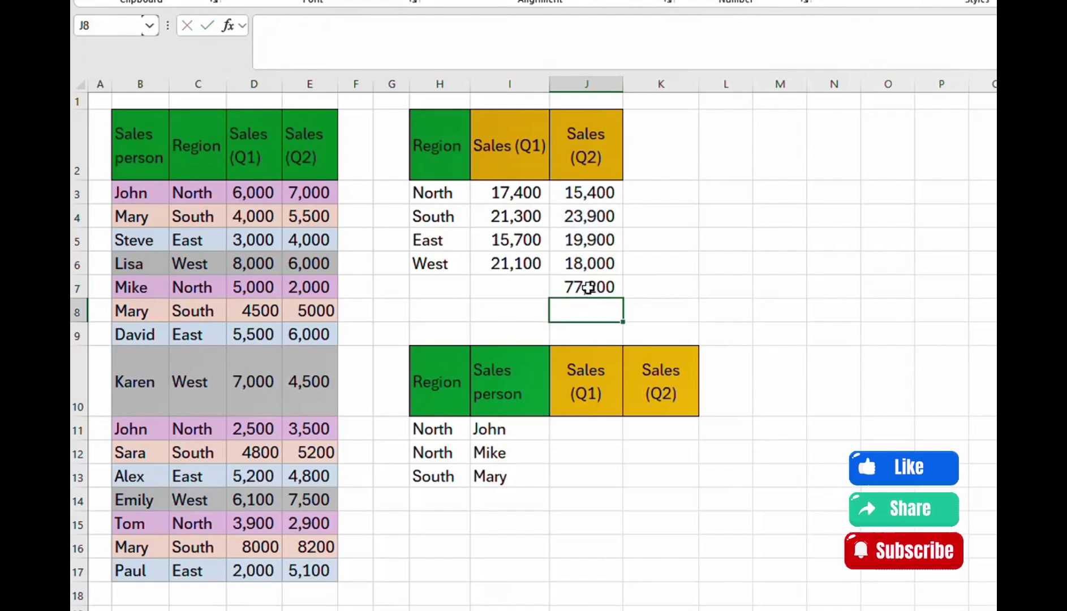
pyautogui.click(618, 288)
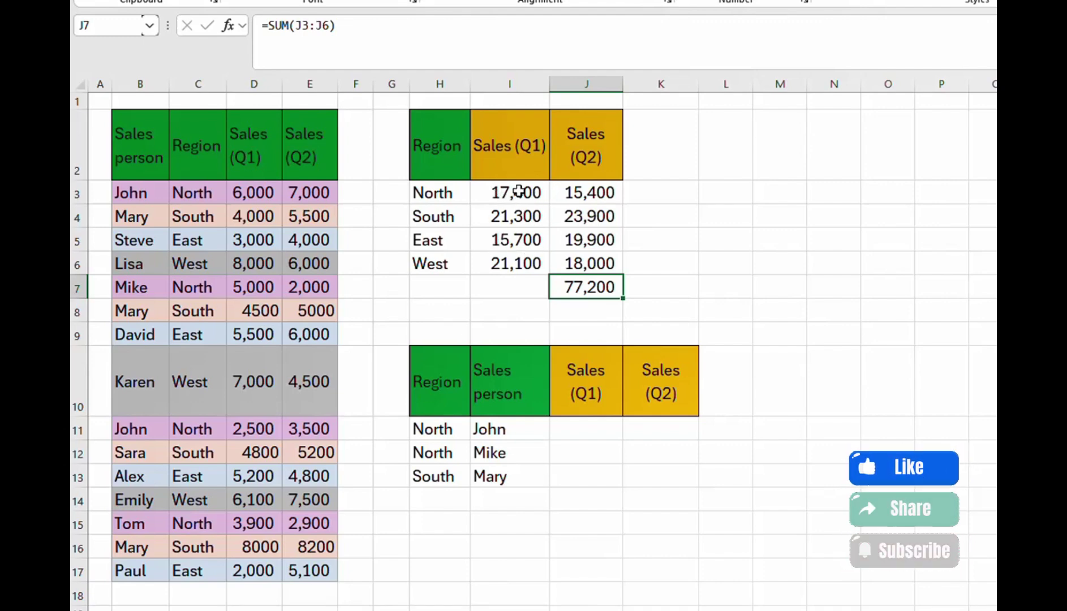
pyautogui.moveTo(519, 191); pyautogui.dragTo(586, 286)
pyautogui.click(679, 263)
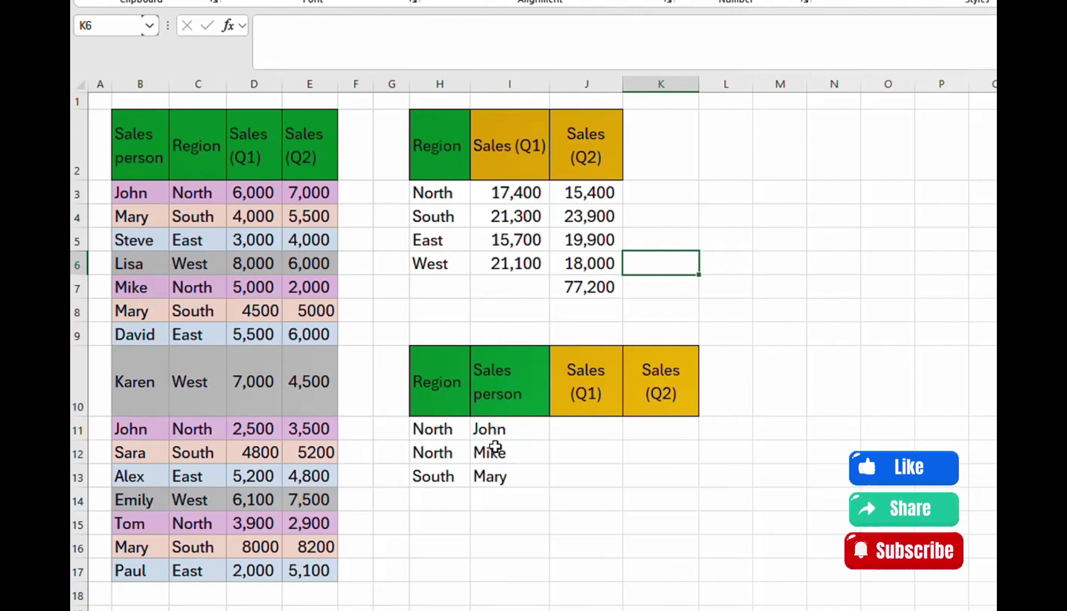
# Step: In J11 begin =SUMIFS($D:$D,$C:$C, for John's North Q1 sales
pyautogui.click(595, 430)
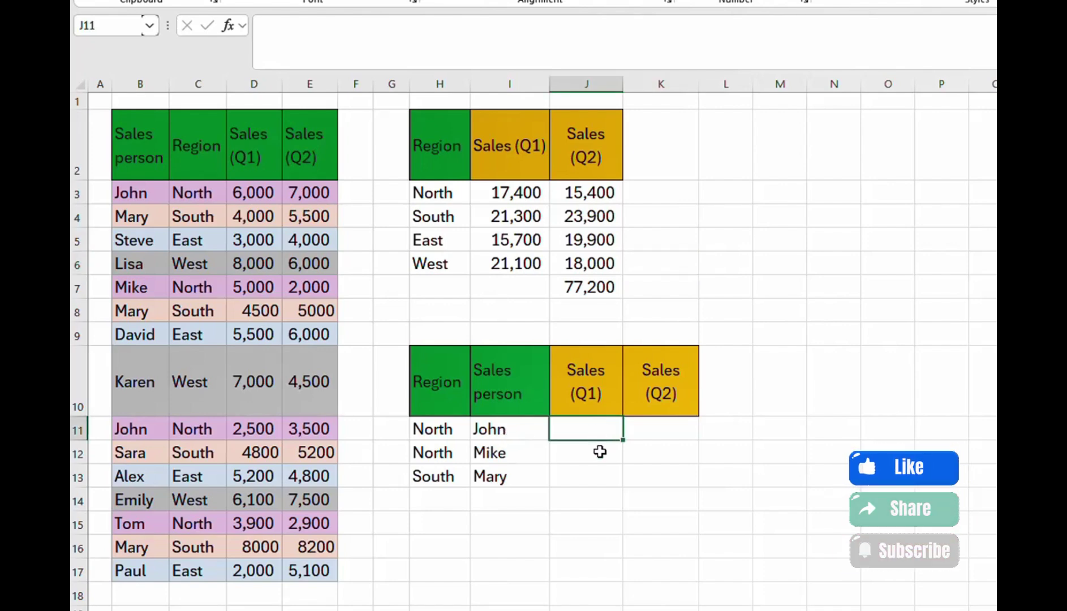
pyautogui.write('=sum')
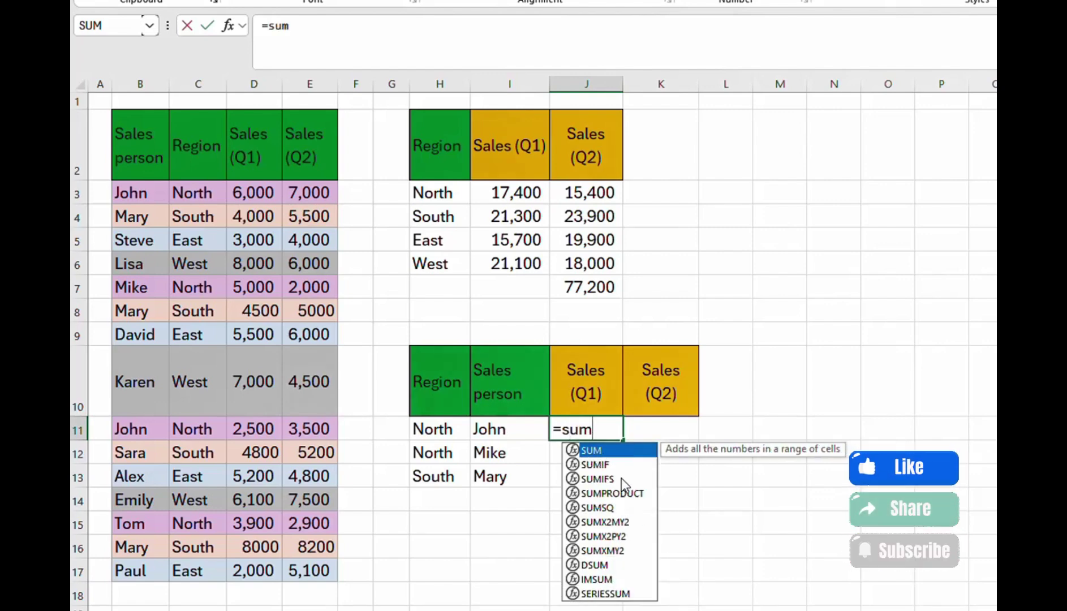
pyautogui.doubleClick(621, 479)
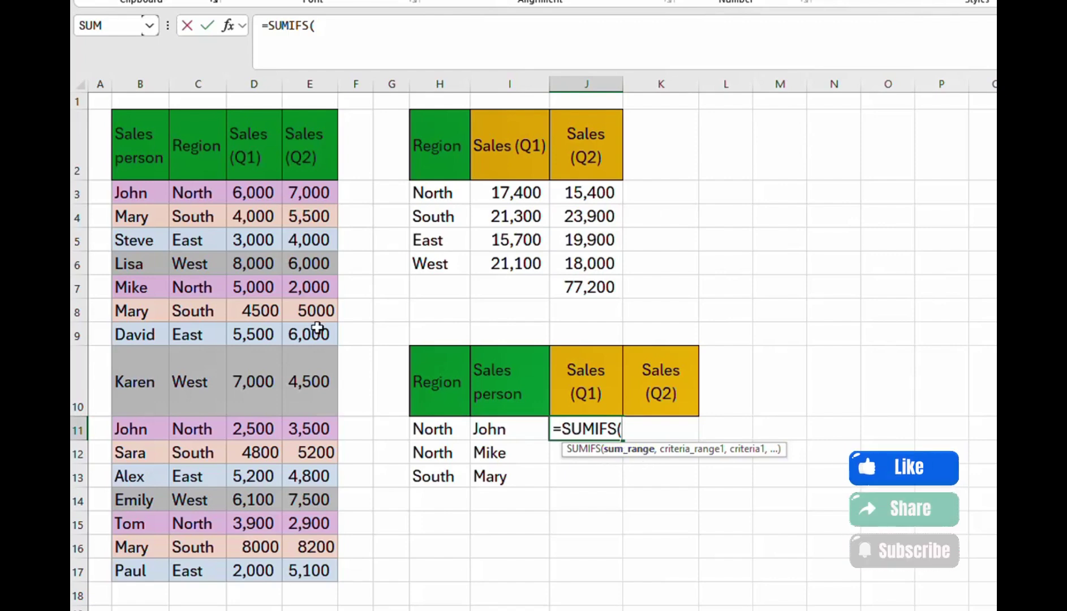
pyautogui.click(250, 84)
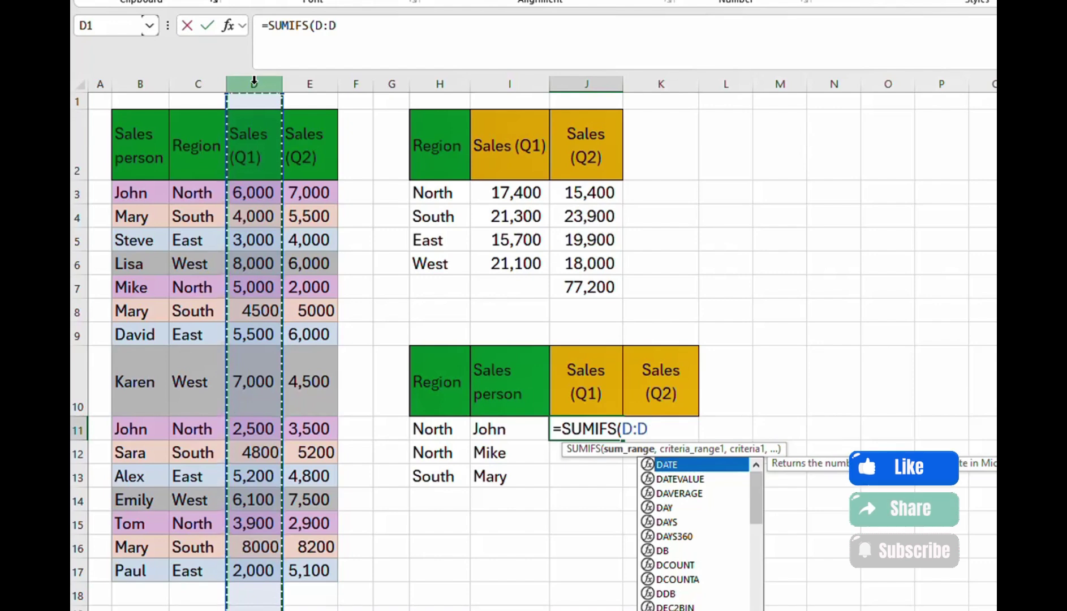
pyautogui.press('F4')
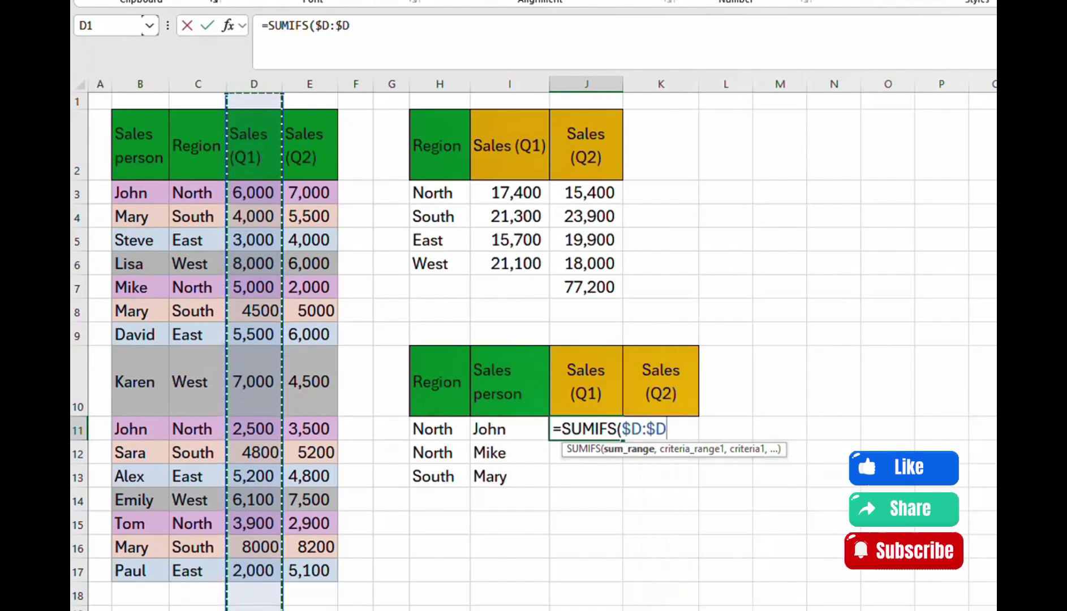
pyautogui.write(',')
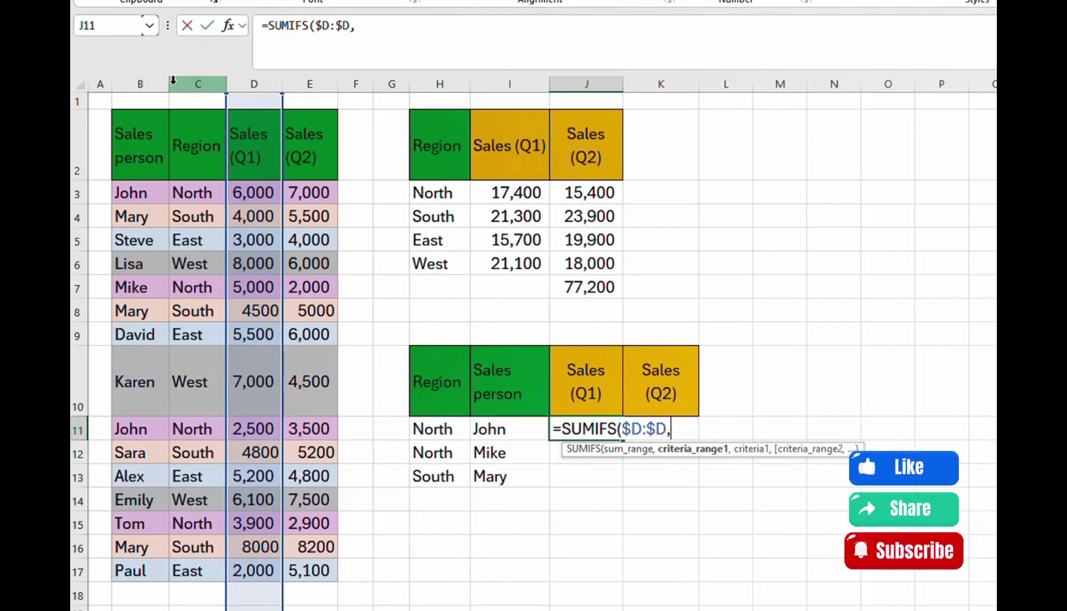
pyautogui.click(195, 83)
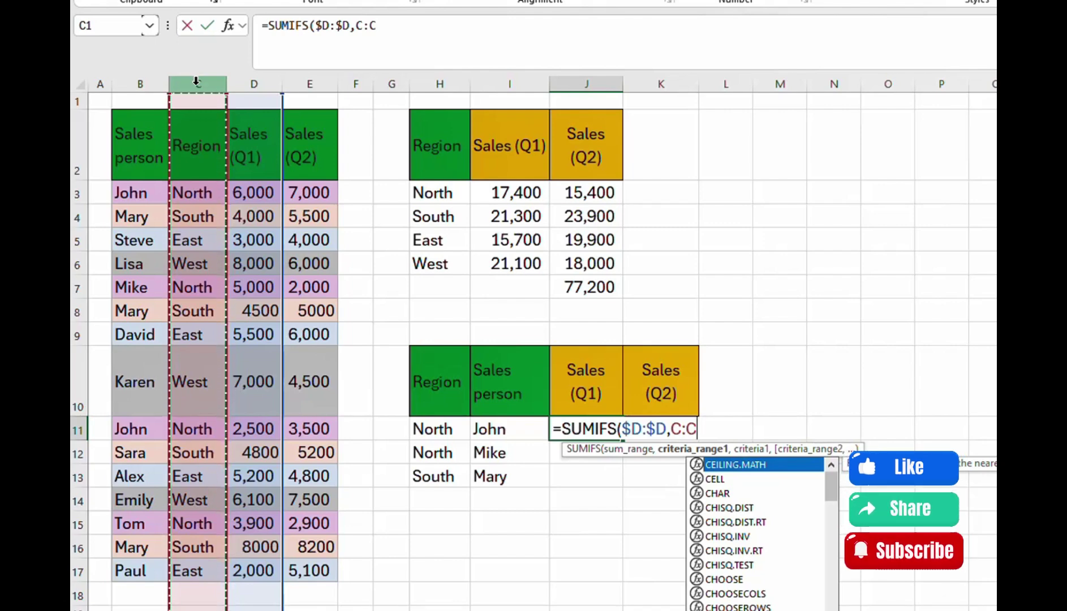
pyautogui.press('F4')
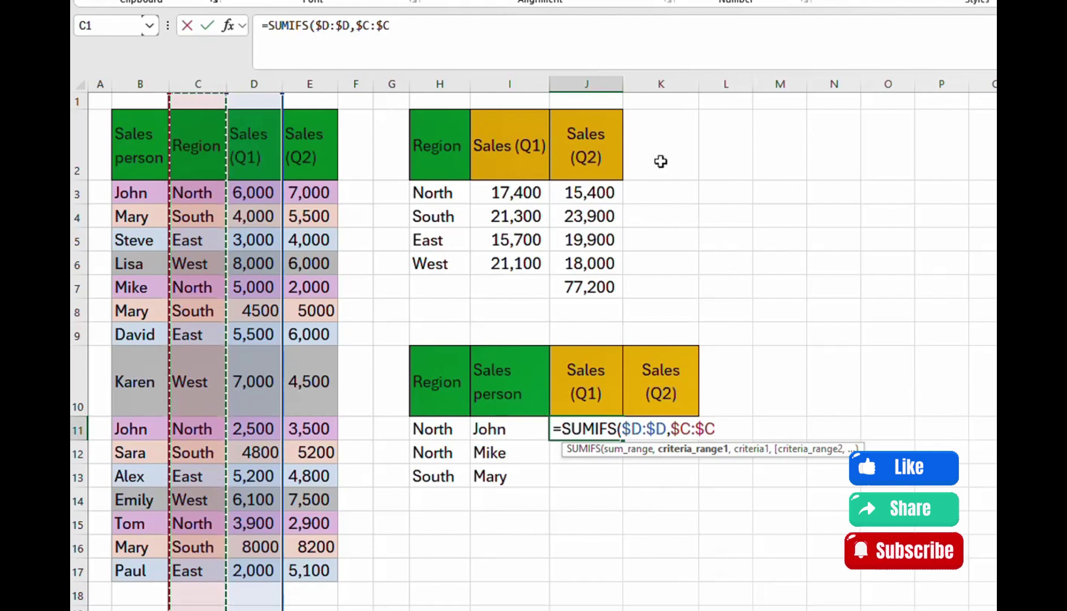
pyautogui.write(',')
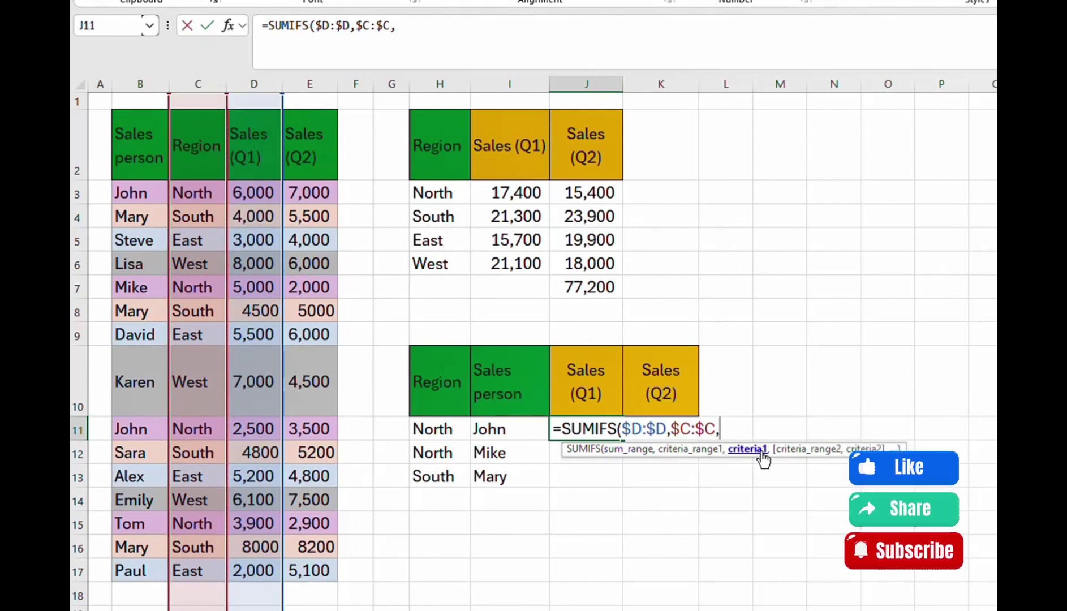
# Step: Add $H11 as the region criterion, locking only column H, followed by a comma
pyautogui.click(434, 432)
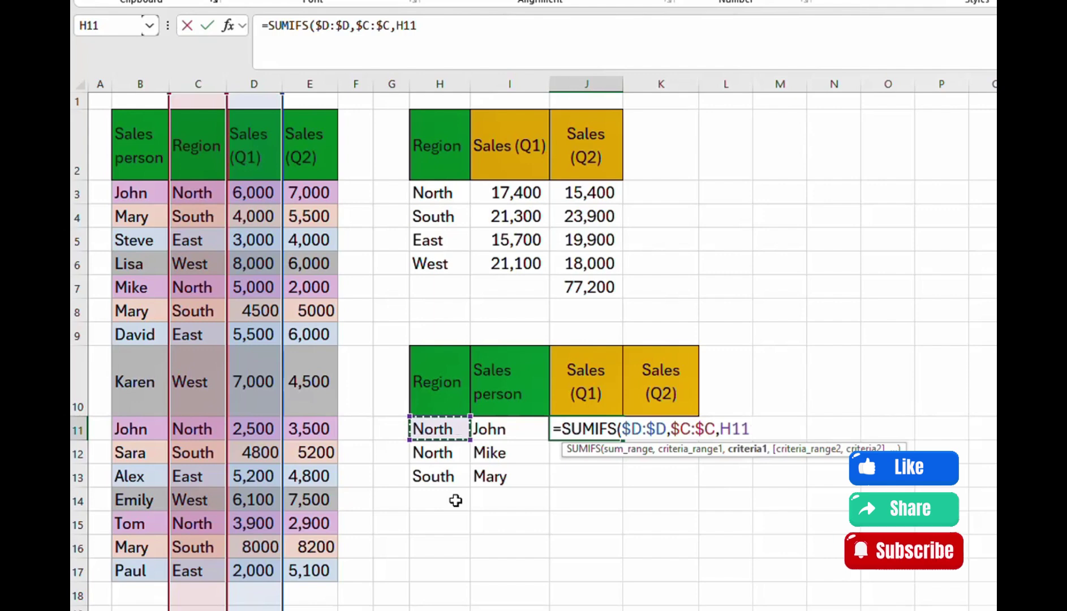
pyautogui.press('F4')
pyautogui.press('F4')
pyautogui.press('F4')
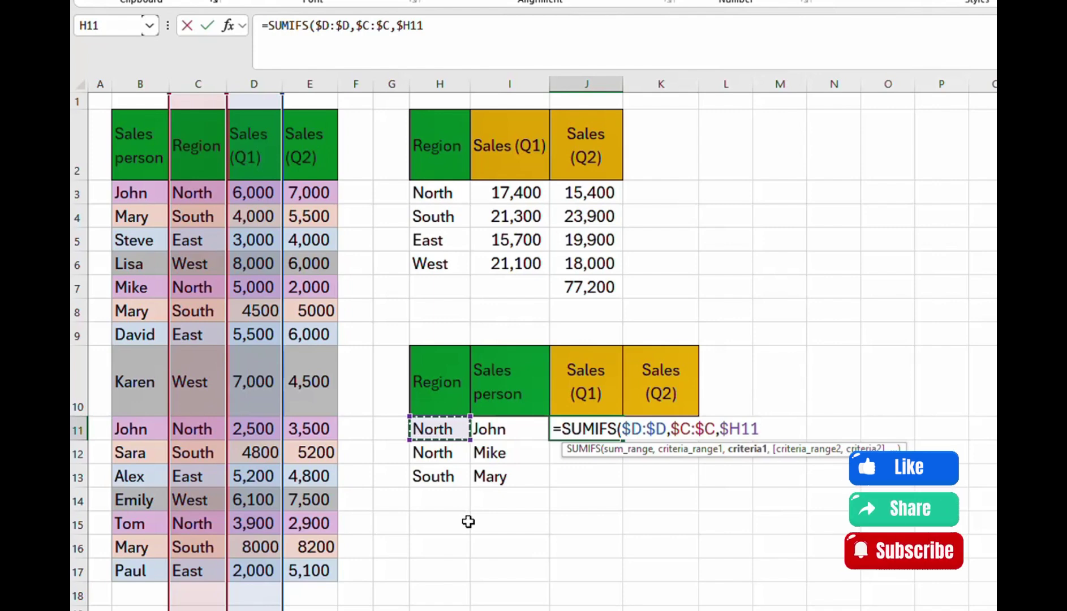
pyautogui.click(426, 25)
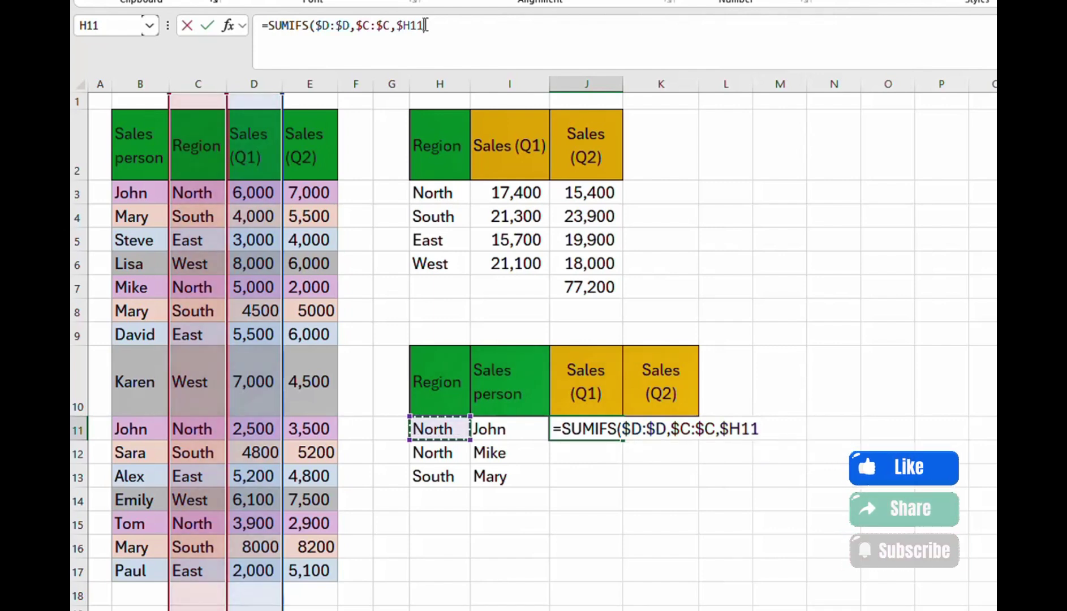
pyautogui.write(',')
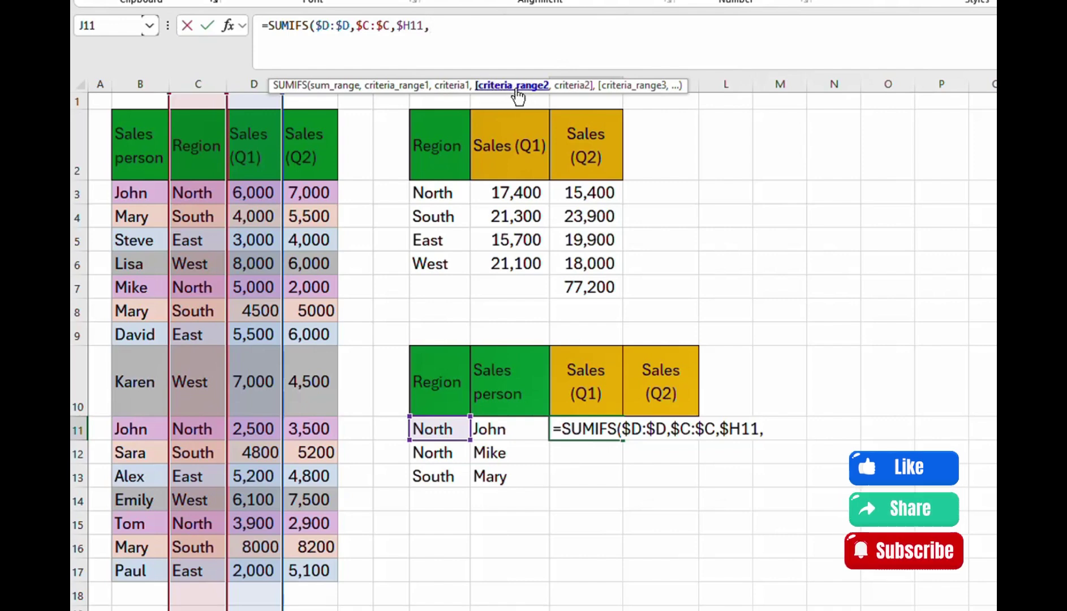
# Step: Add $B:$B,$I11 as the salesperson criterion and close the SUMIFS, returning 8,500
pyautogui.click(140, 84)
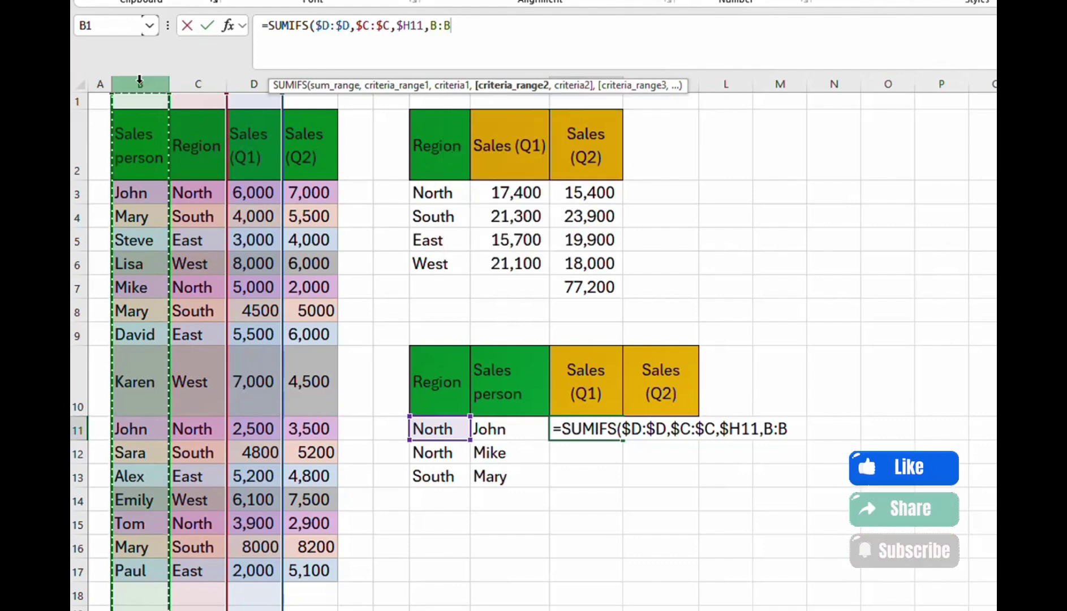
pyautogui.press('F4')
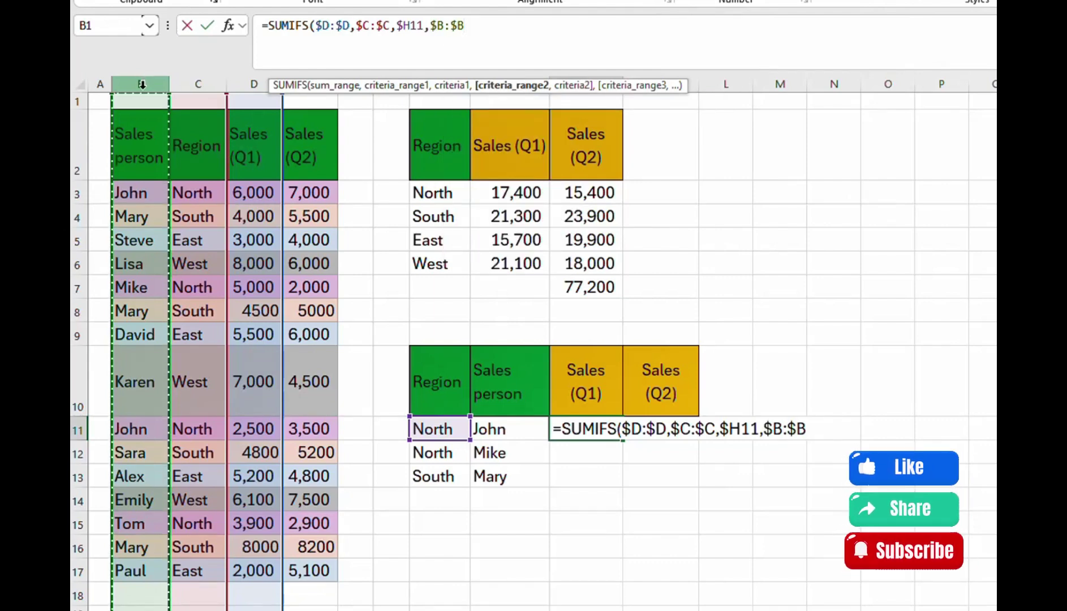
pyautogui.write(',')
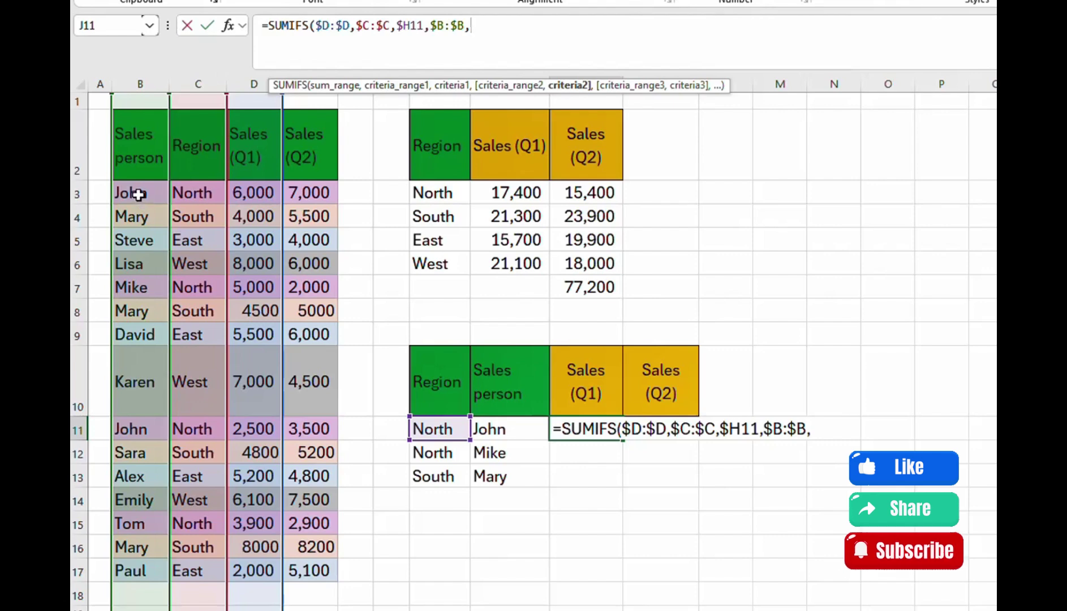
pyautogui.click(506, 432)
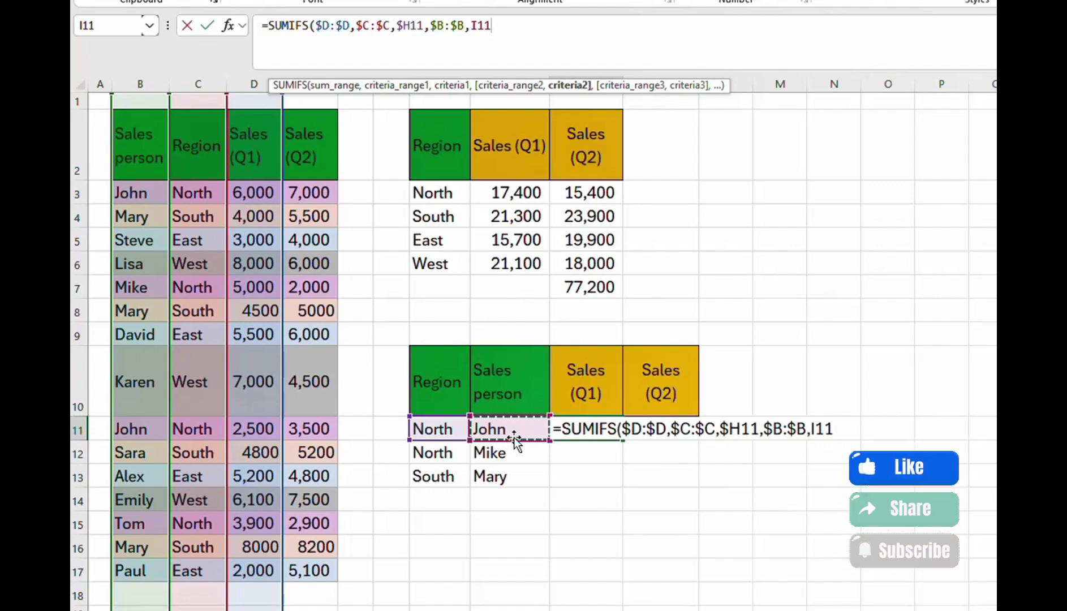
pyautogui.press('F4')
pyautogui.press('F4')
pyautogui.press('F4')
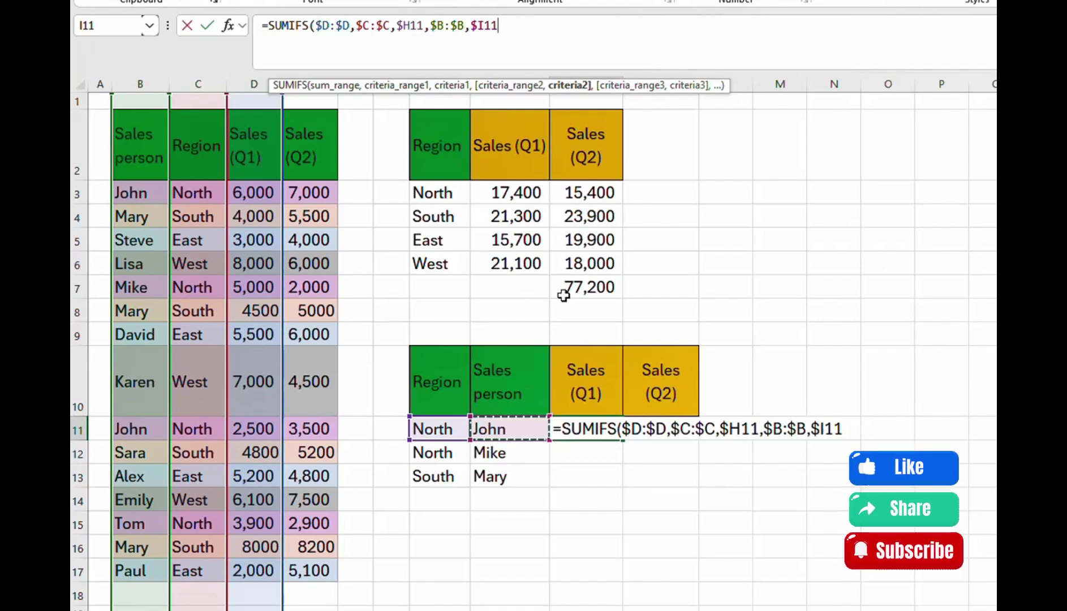
pyautogui.write(',')
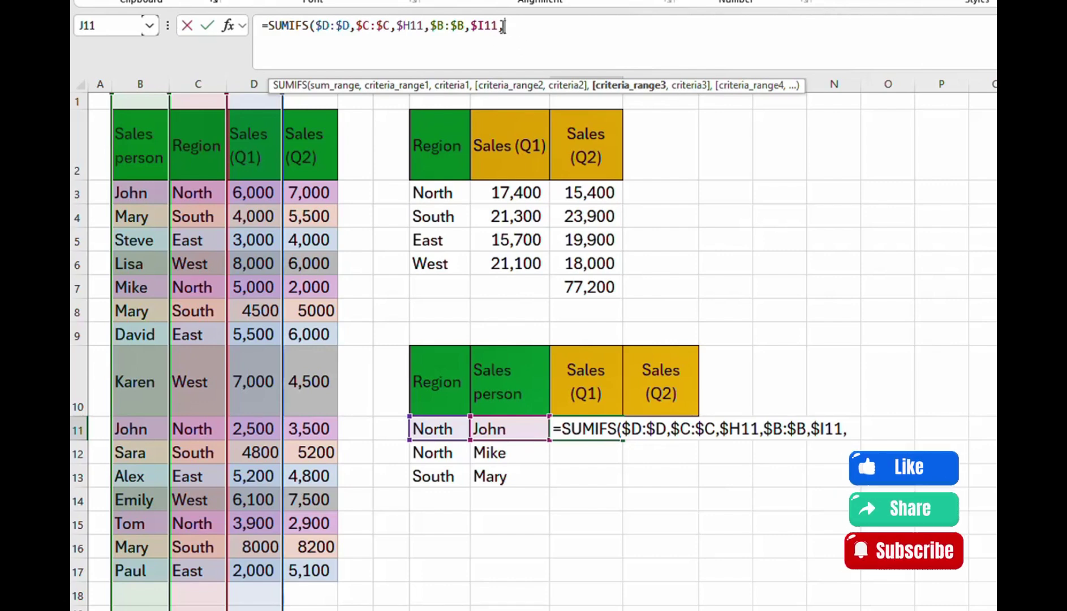
pyautogui.press('BackSpace')
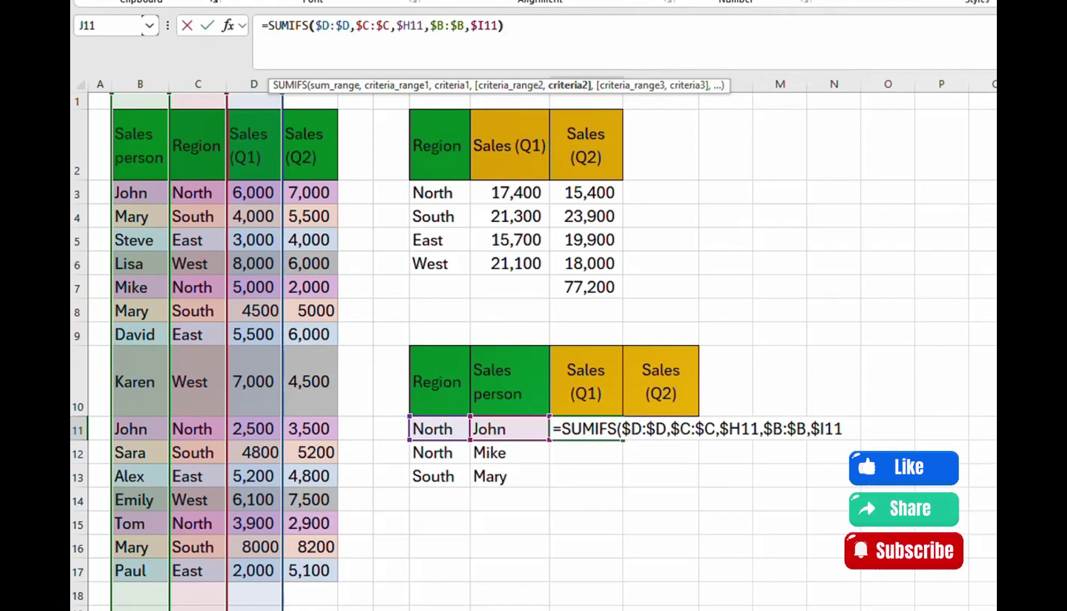
pyautogui.write(')')
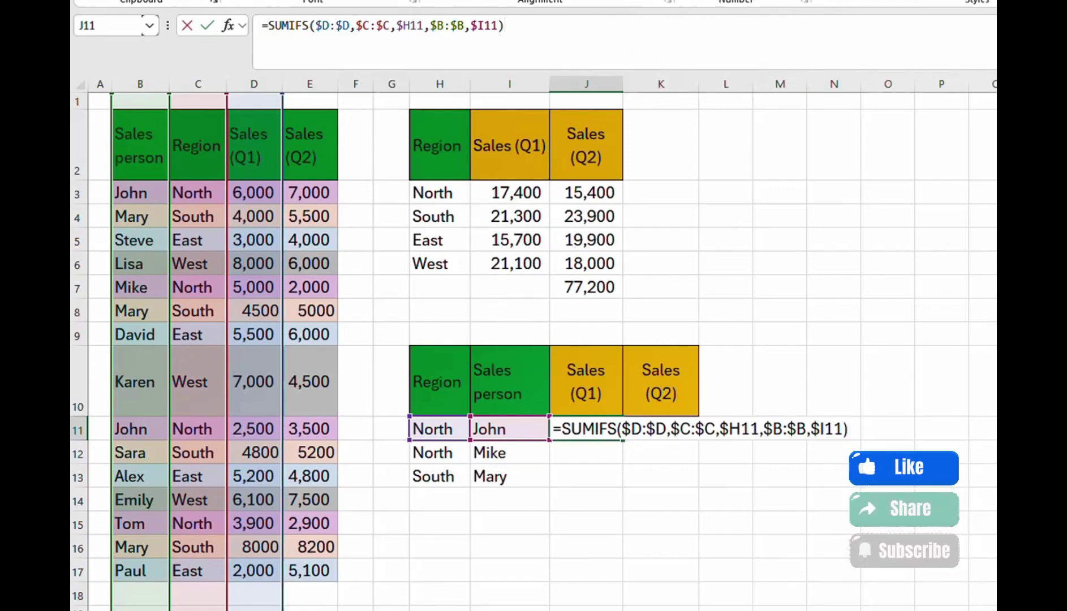
pyautogui.press('Return')
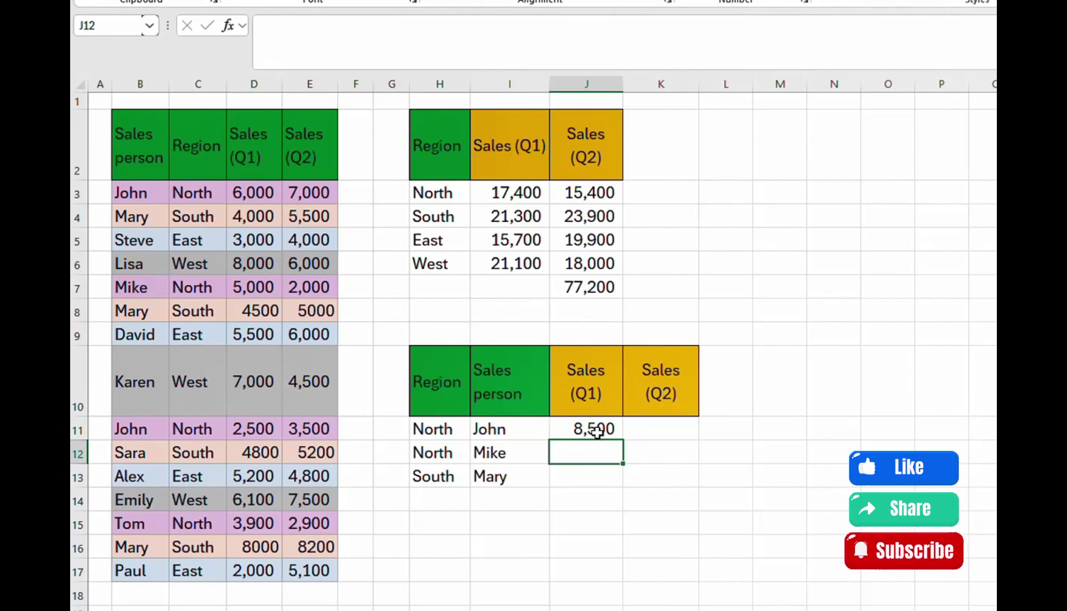
pyautogui.click(598, 432)
# Step: Fill J11's SUMIFS down to J13 and confirm J13 uses $H13 and $I13, returning 16,500
pyautogui.moveTo(622, 440); pyautogui.dragTo(617, 487)
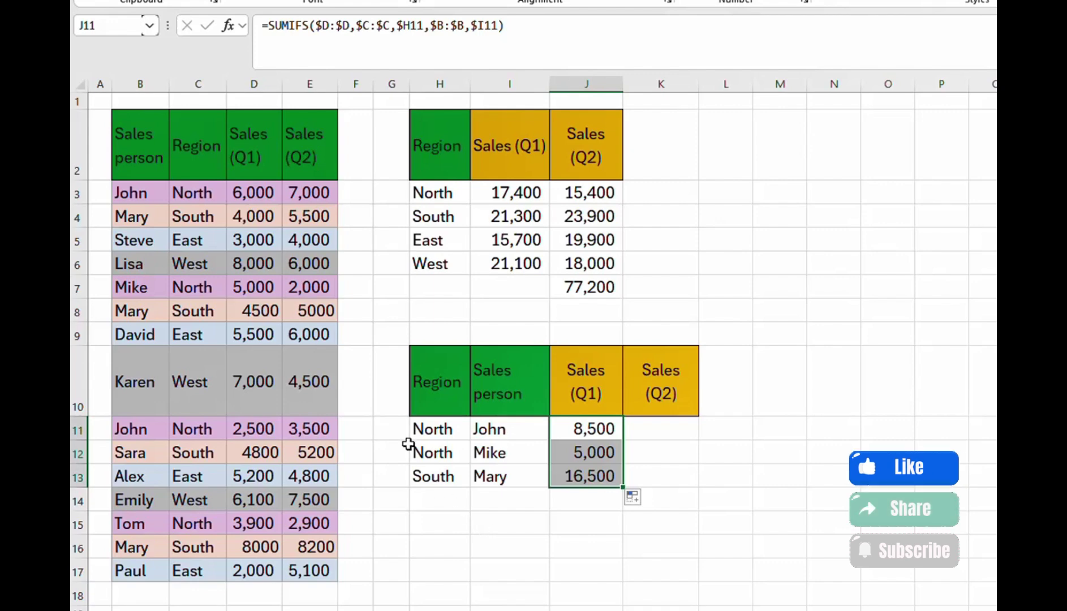
pyautogui.click(563, 478)
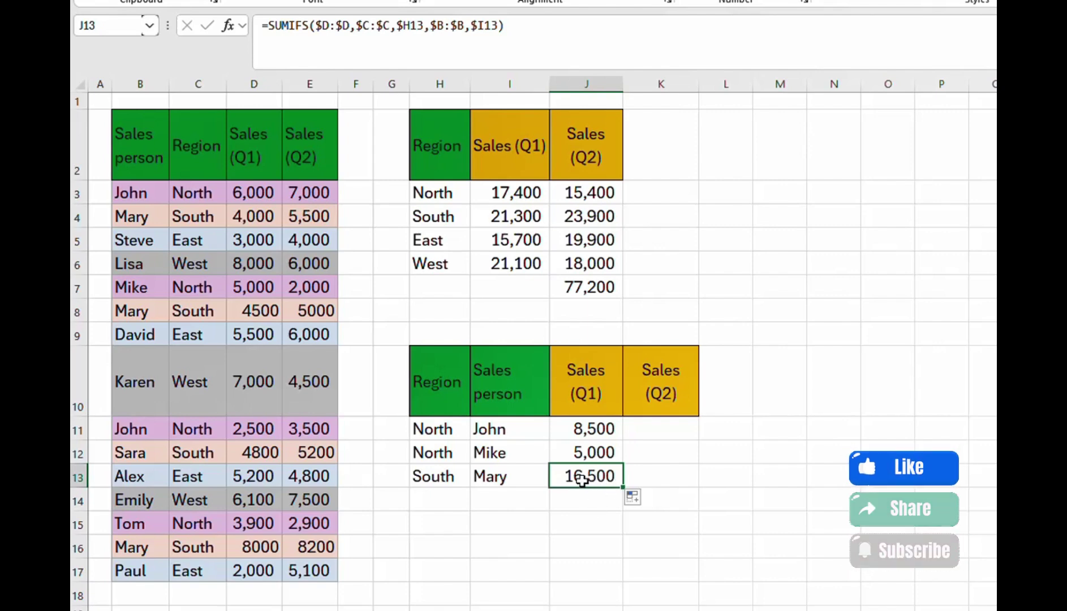
pyautogui.click(424, 39)
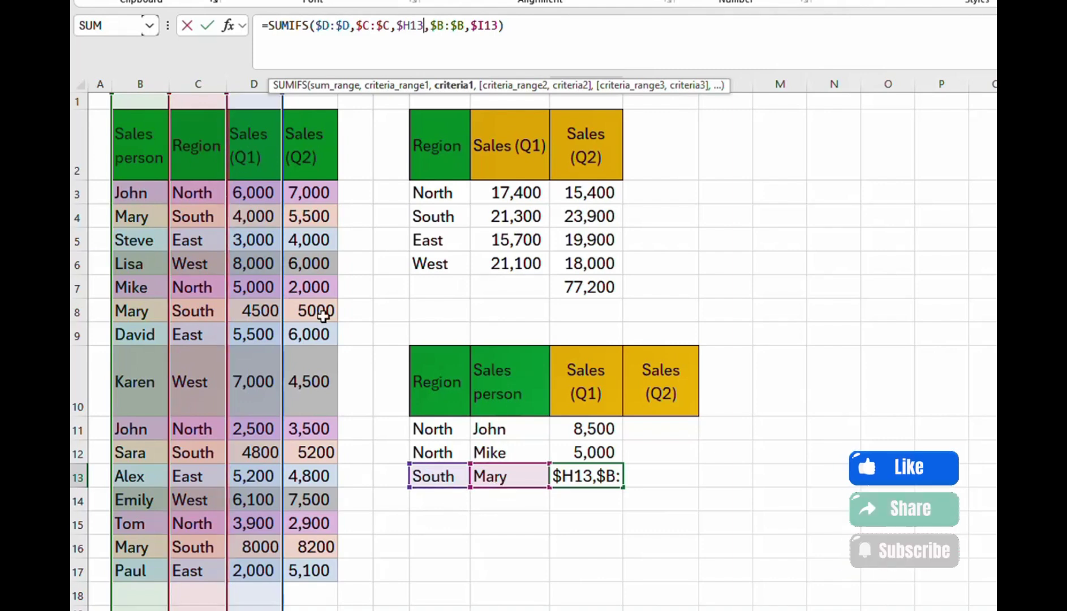
pyautogui.hotkey('ctrl', 'Return')
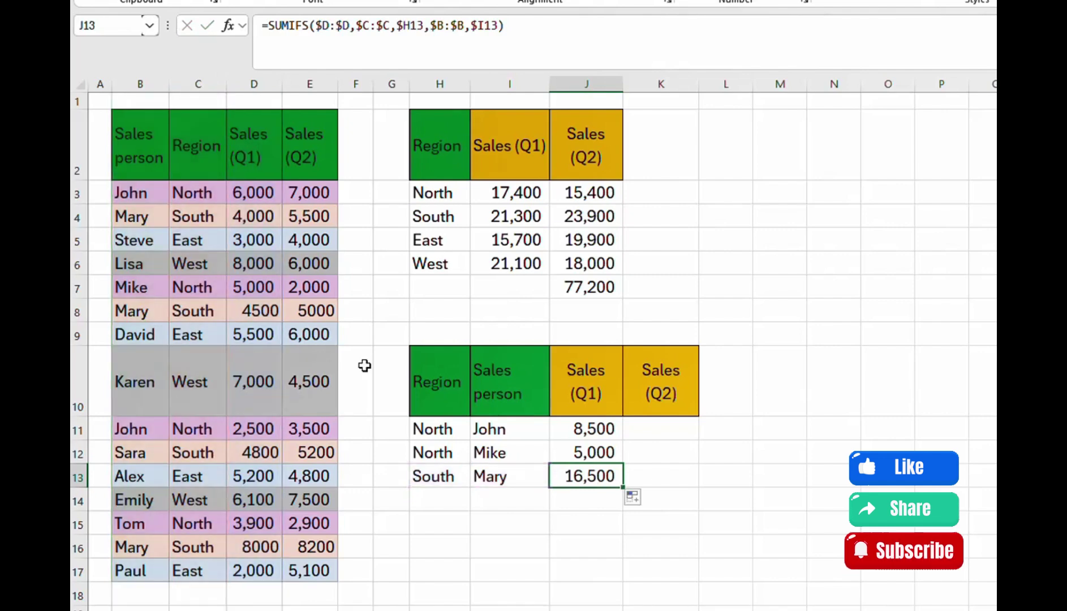
pyautogui.click(673, 428)
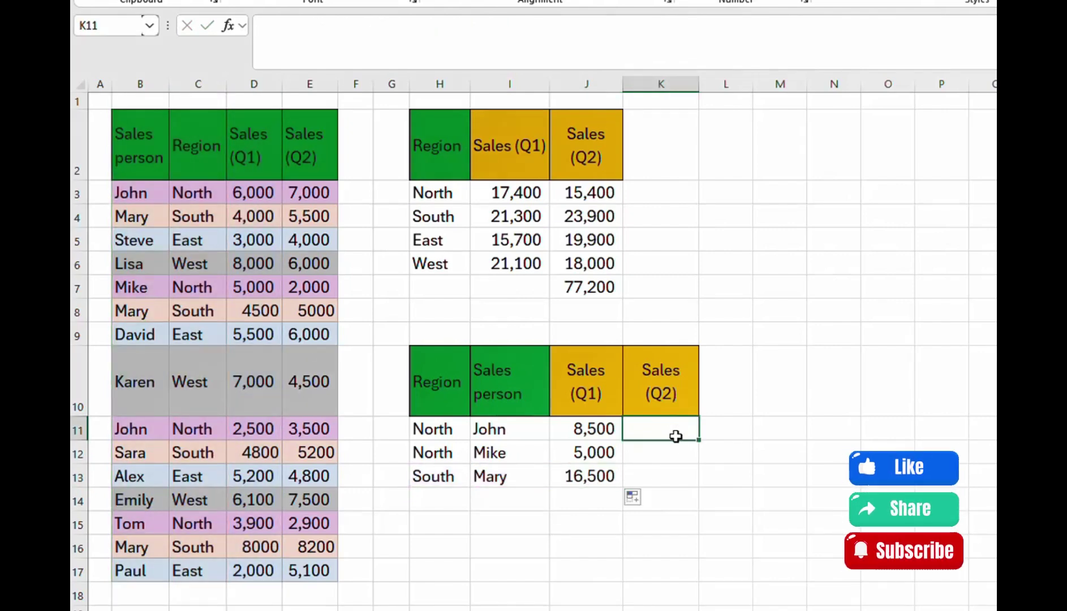
# Step: In K11 begin =SUMIFS($E:$E,$B:$B, to total Q2 sales by salesperson
pyautogui.write('=')
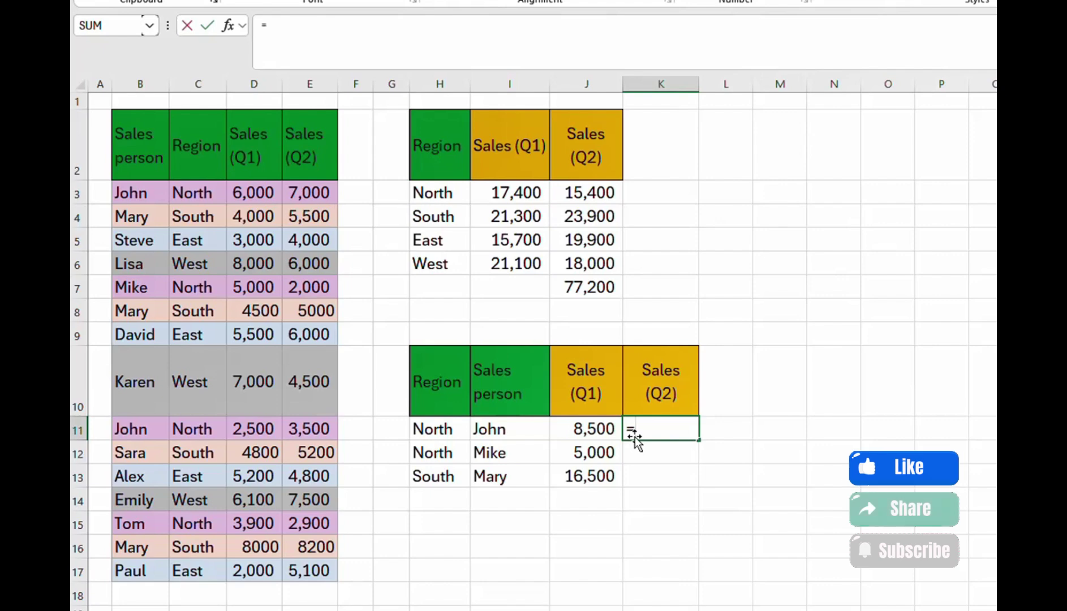
pyautogui.write('sum')
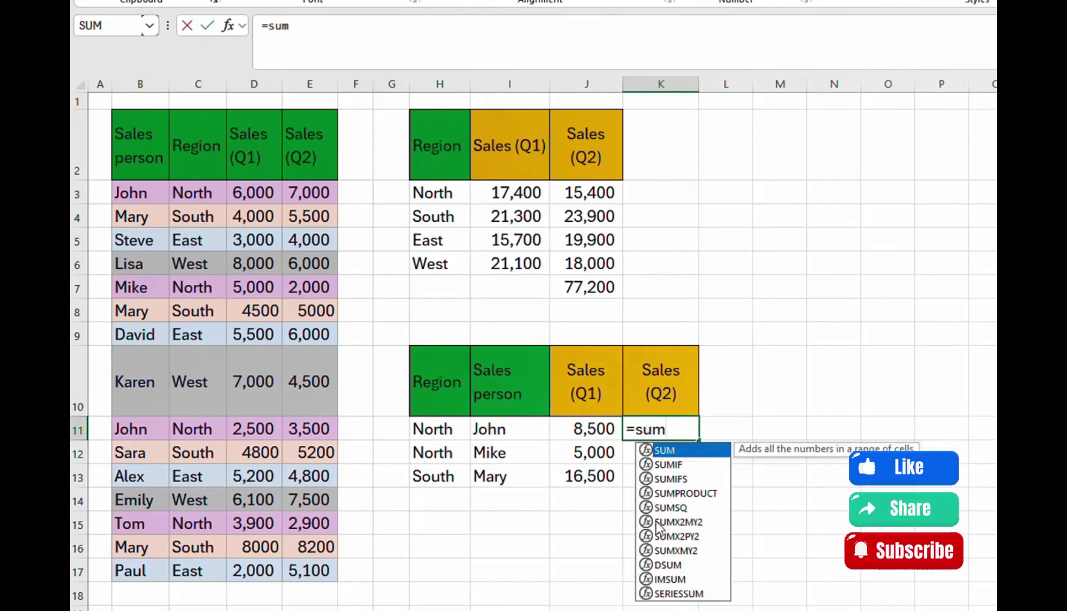
pyautogui.doubleClick(673, 479)
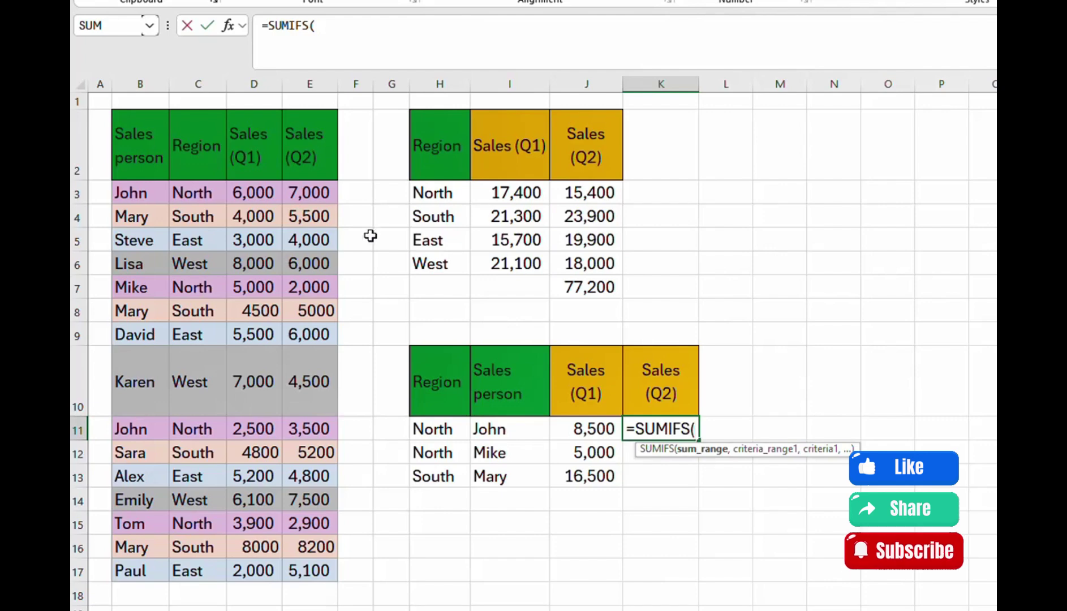
pyautogui.click(313, 85)
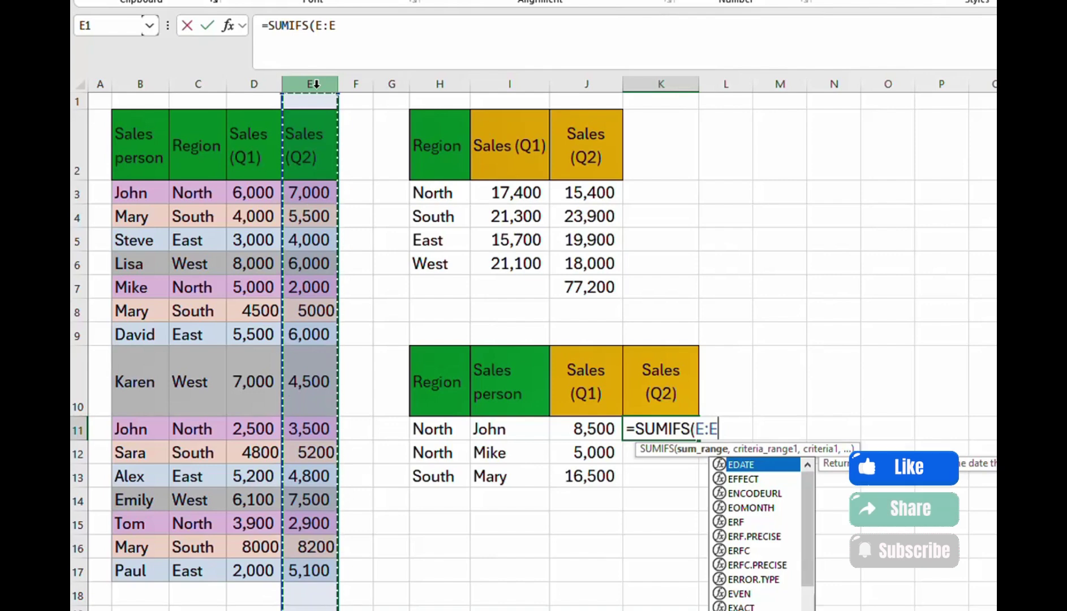
pyautogui.press('F4')
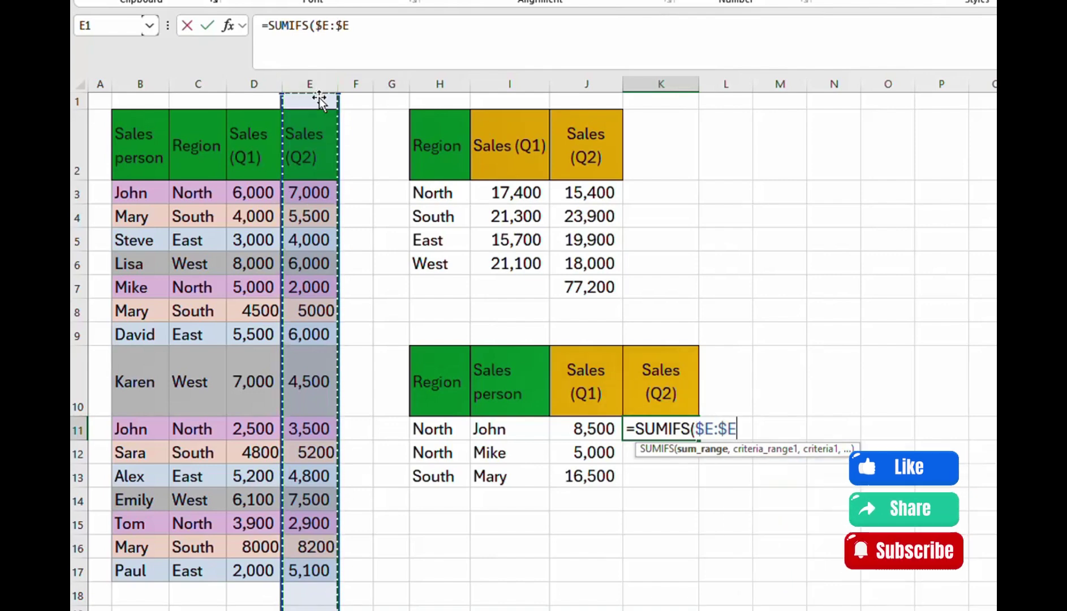
pyautogui.write(',')
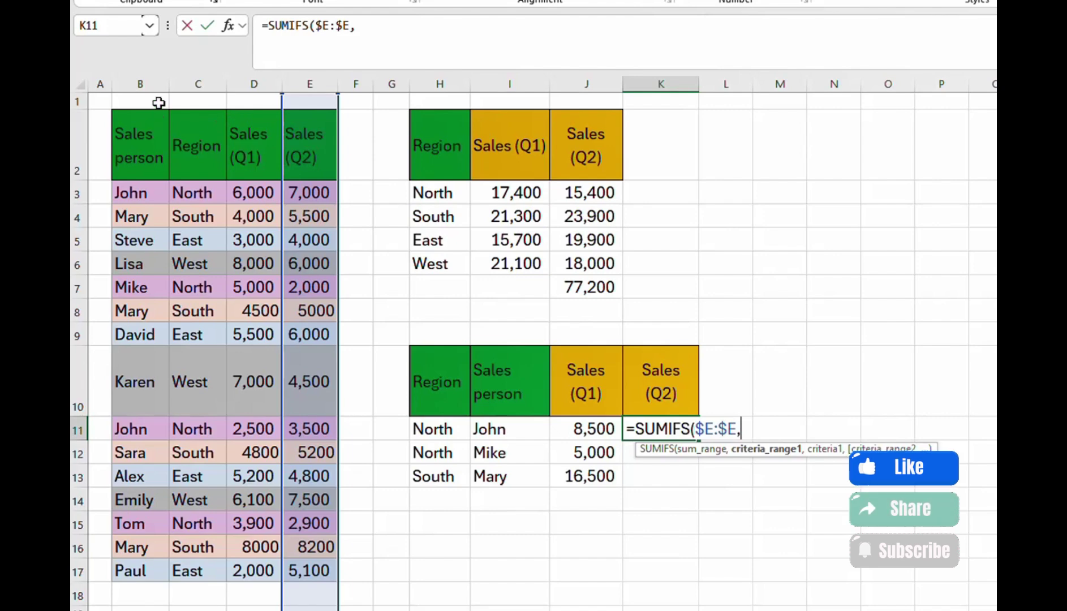
pyautogui.click(150, 85)
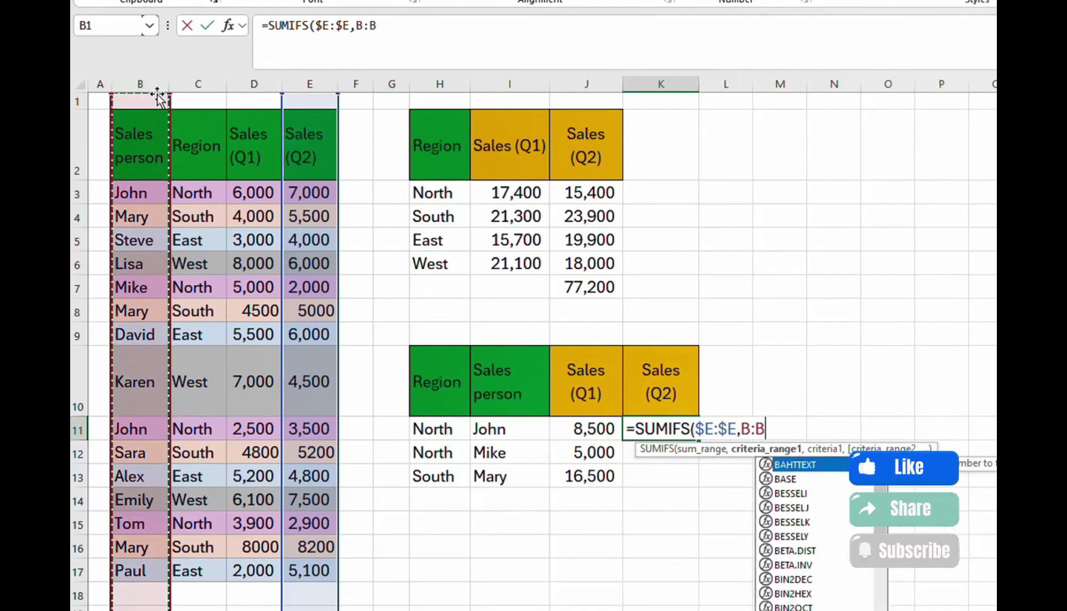
pyautogui.press('F4')
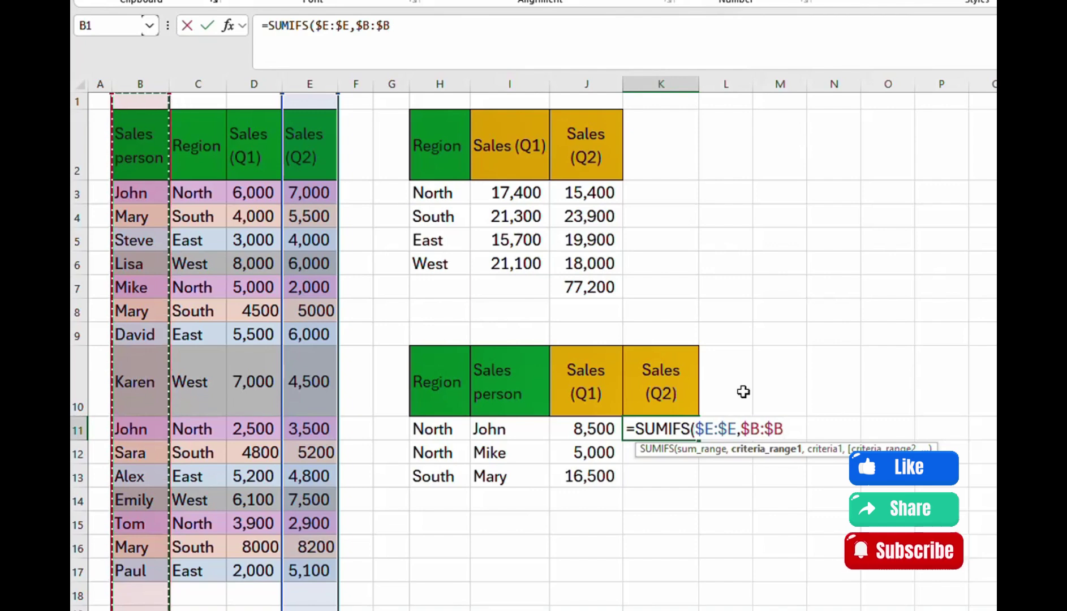
pyautogui.write(',')
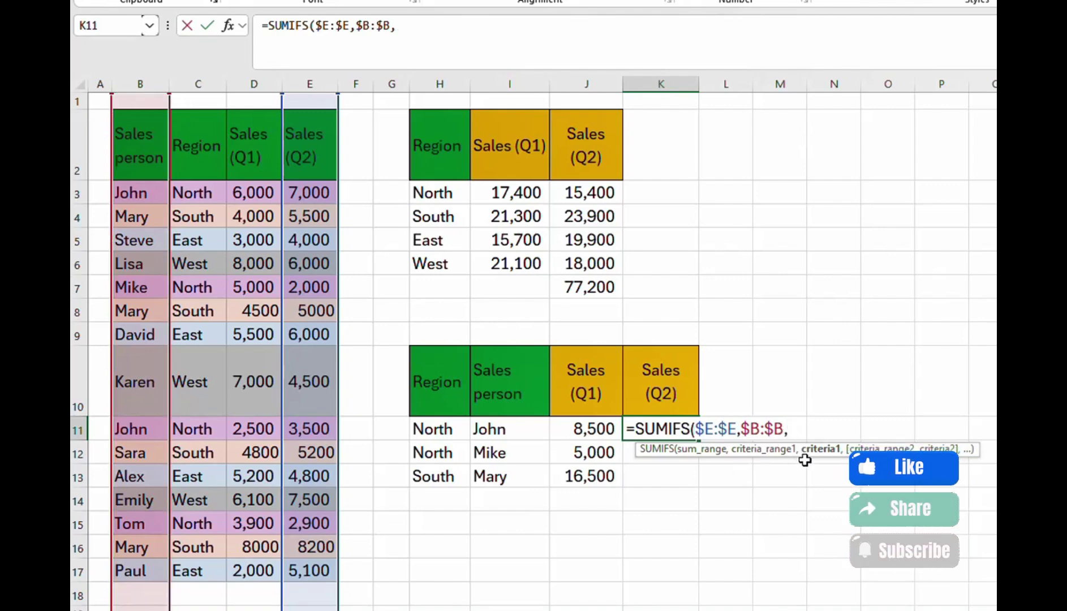
# Step: Add $I11 as the salesperson criterion in the Q2 SUMIFS formula
pyautogui.click(515, 432)
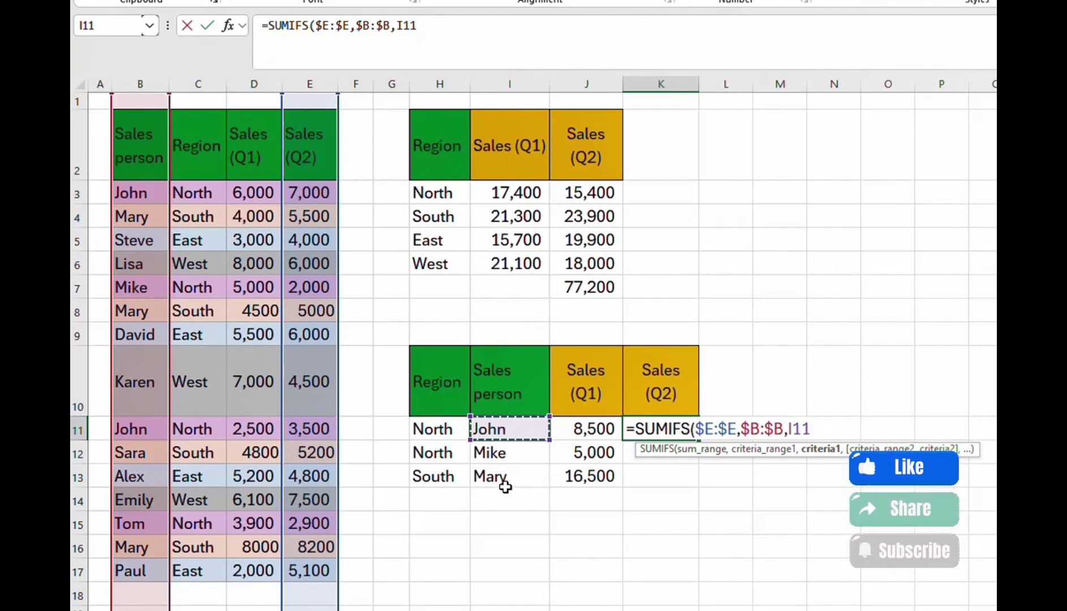
pyautogui.press('F4')
pyautogui.press('F4')
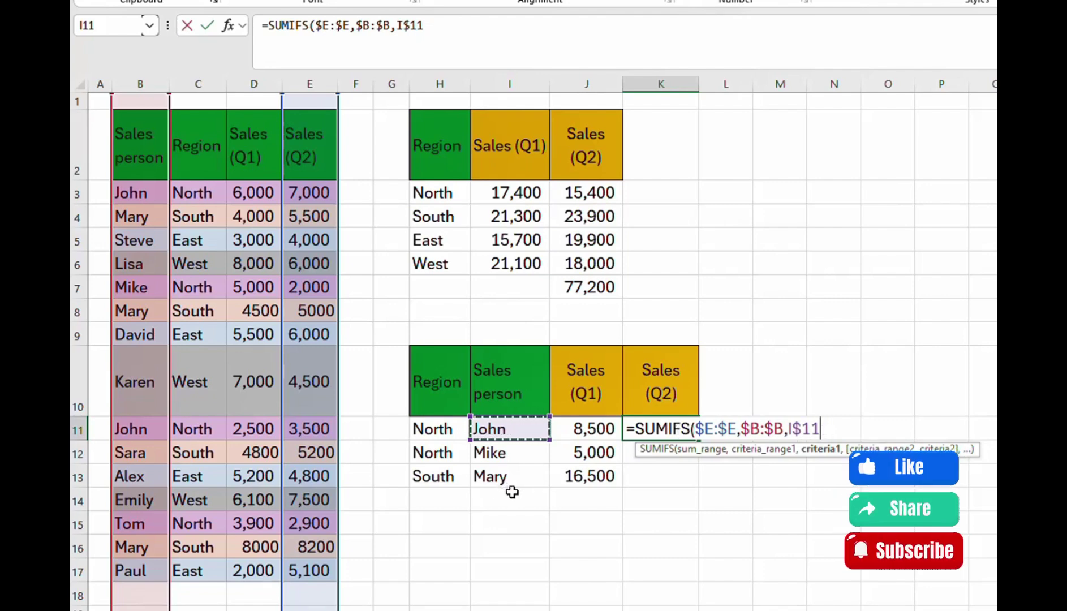
pyautogui.press('F4')
pyautogui.write(',')
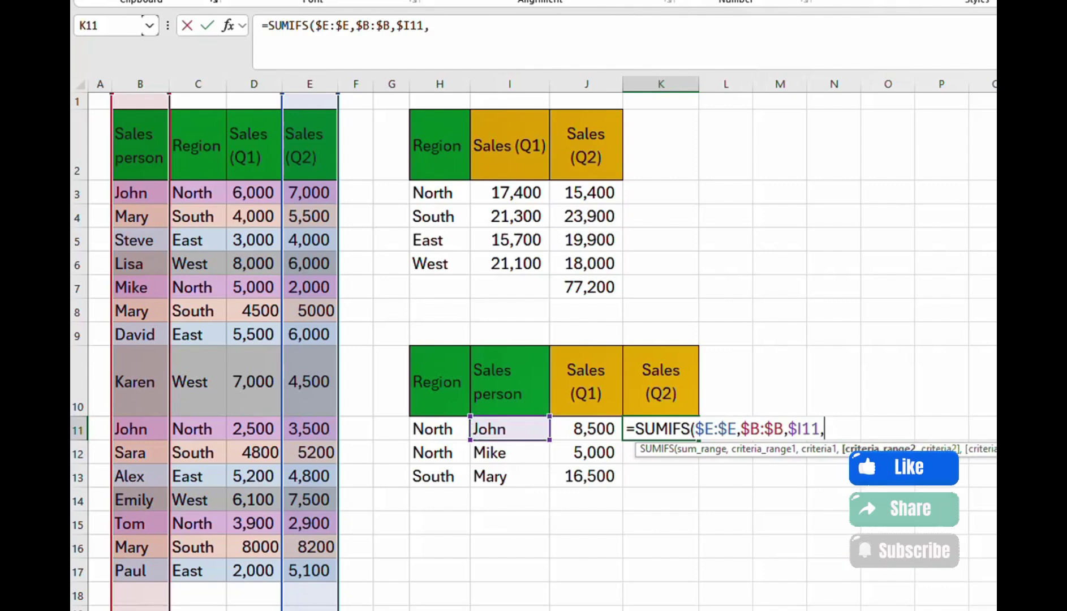
# Step: Add the region condition: criteria range $C:$C matched against $H11
pyautogui.click(441, 29)
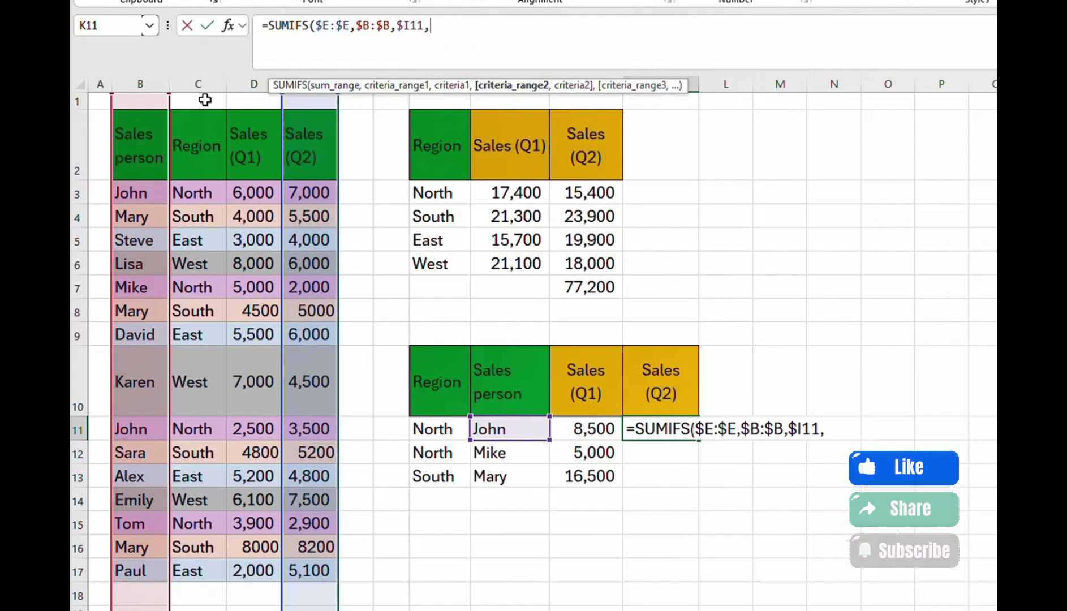
pyautogui.click(192, 84)
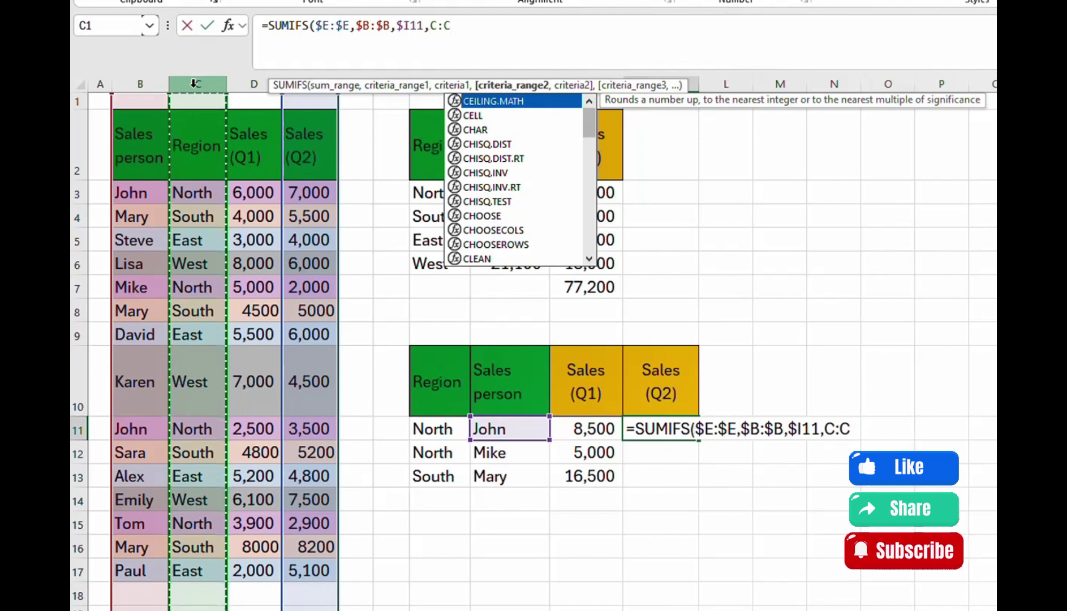
pyautogui.press('F4')
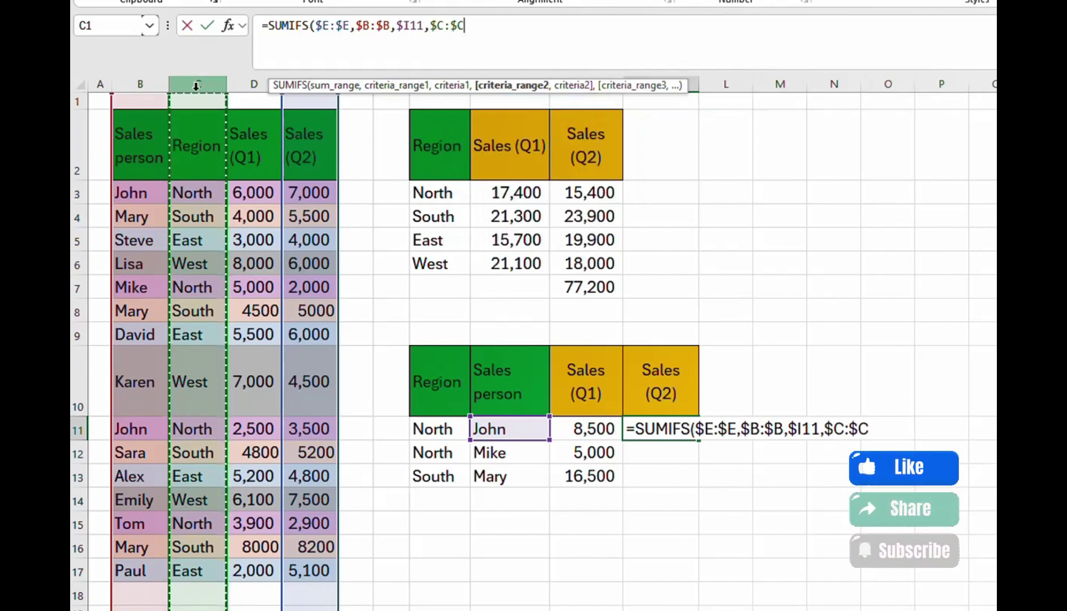
pyautogui.write(',')
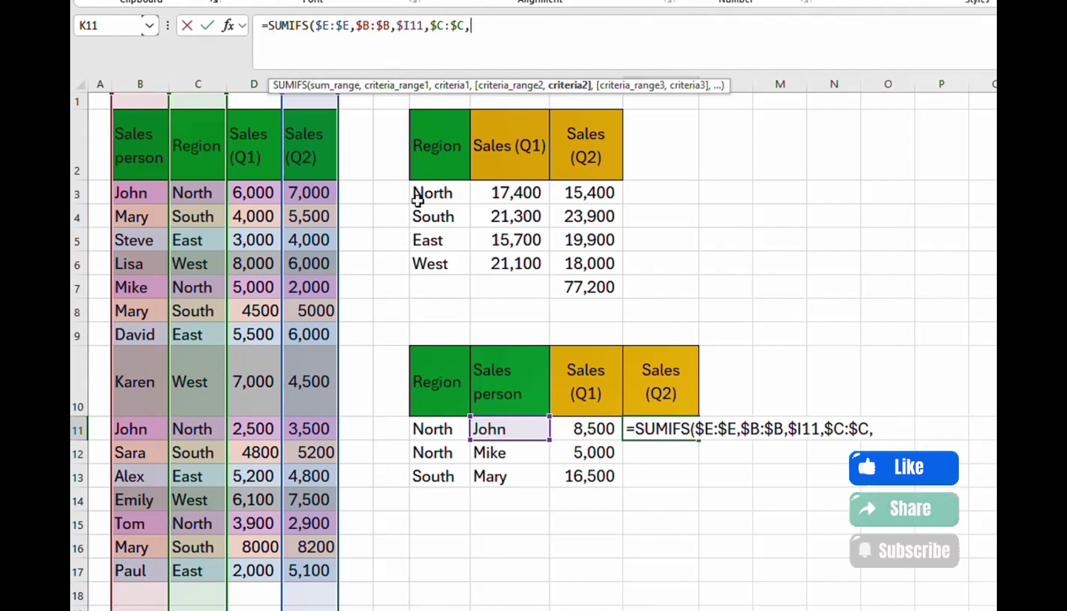
pyautogui.click(437, 433)
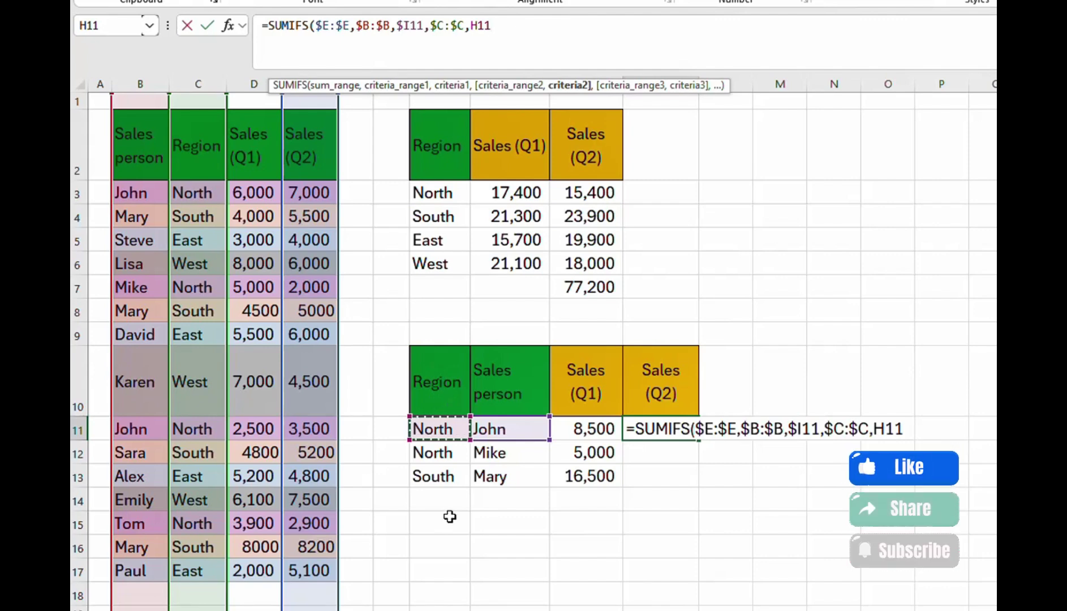
pyautogui.press('F4')
pyautogui.press('F4')
pyautogui.press('F4')
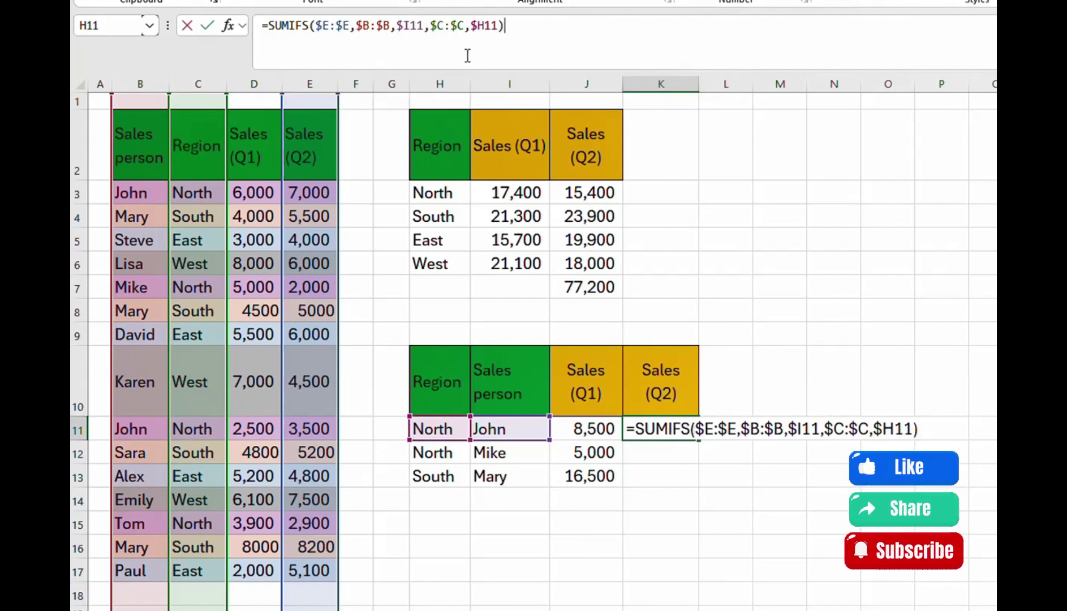
# Step: Confirm the K11 formula and fill it down to K13, checking row 13's region and salesperson
pyautogui.press('Return')
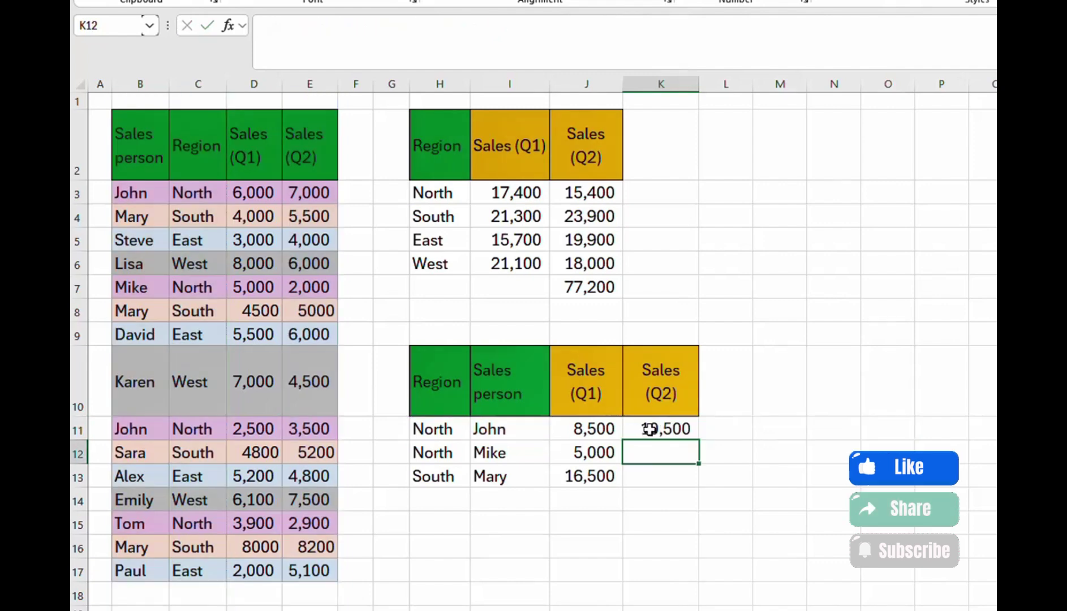
pyautogui.click(655, 426)
pyautogui.moveTo(701, 439); pyautogui.dragTo(691, 482)
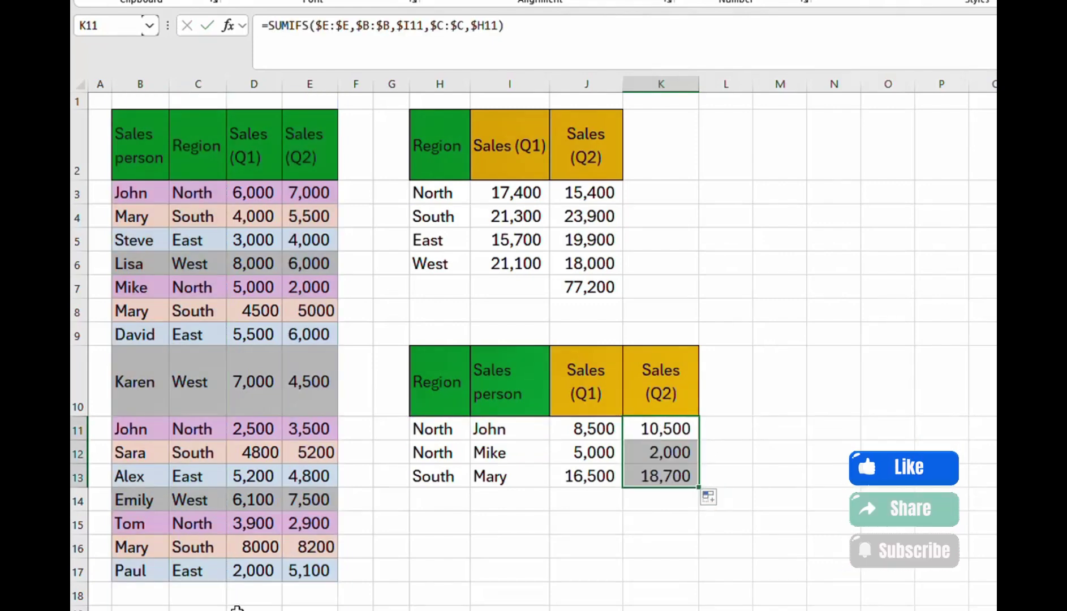
pyautogui.click(436, 480)
pyautogui.click(512, 481)
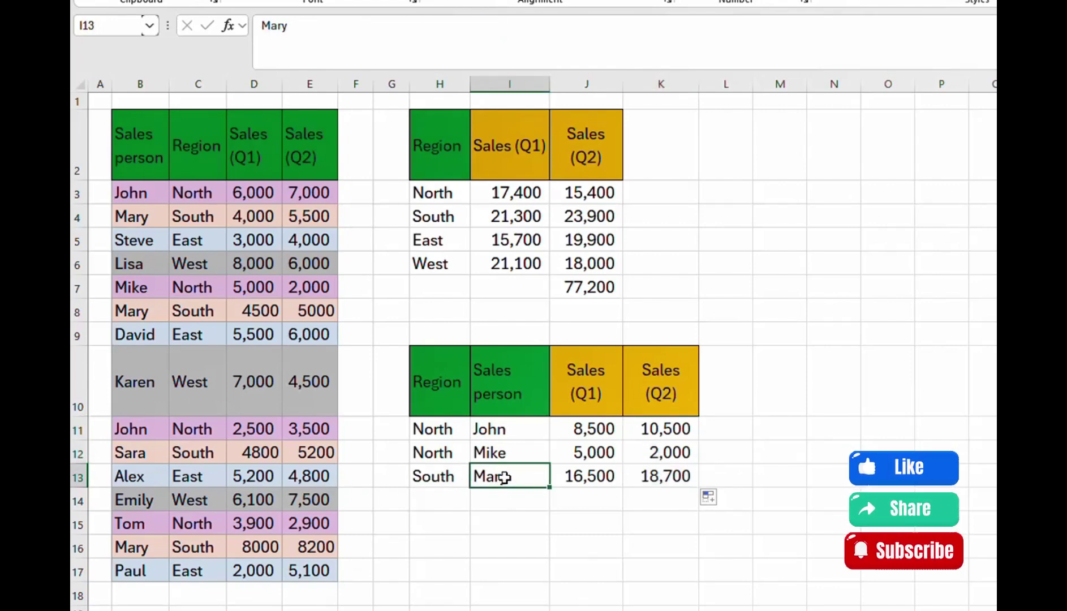
pyautogui.click(148, 218)
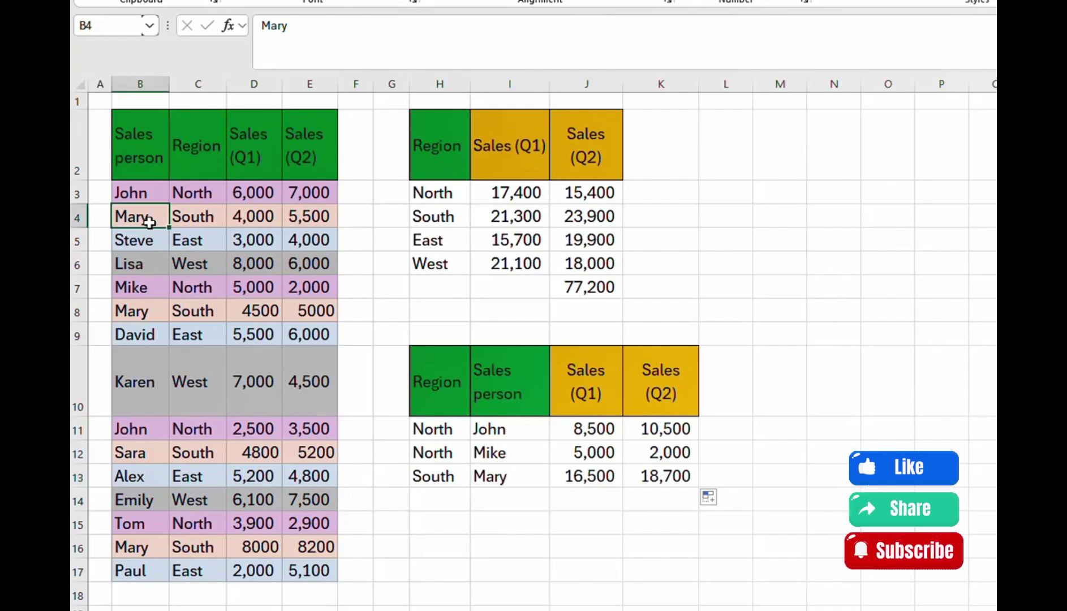
pyautogui.click(145, 312)
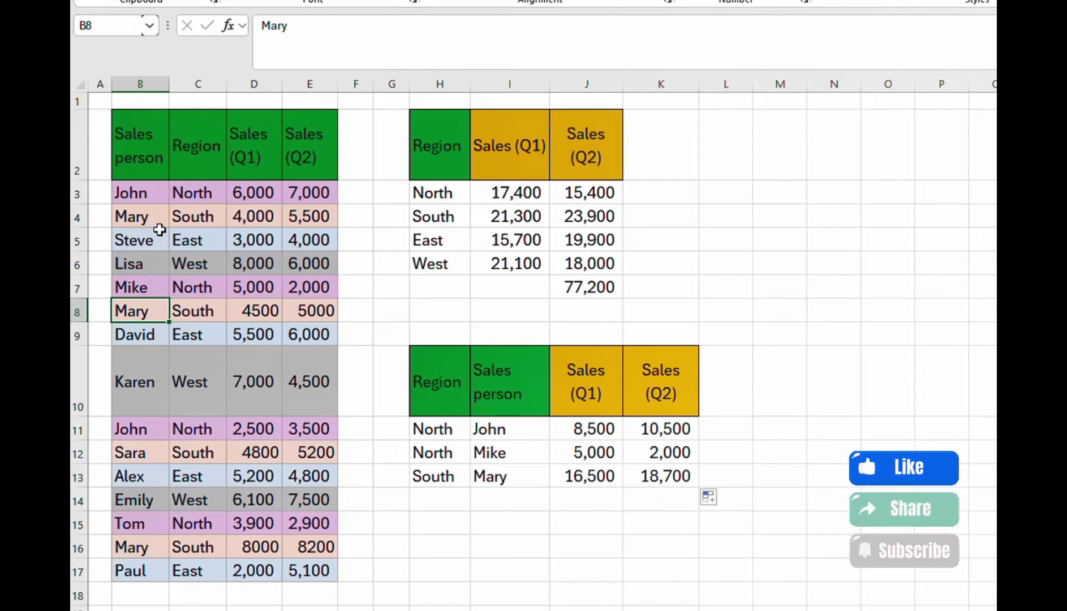
pyautogui.click(262, 220)
pyautogui.click(263, 314)
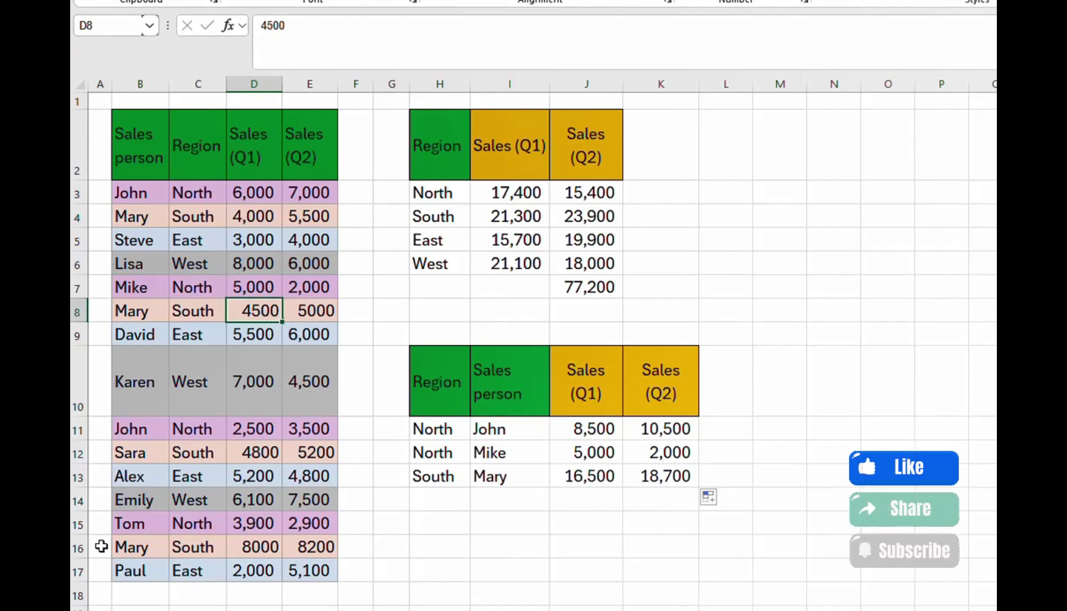
pyautogui.click(256, 549)
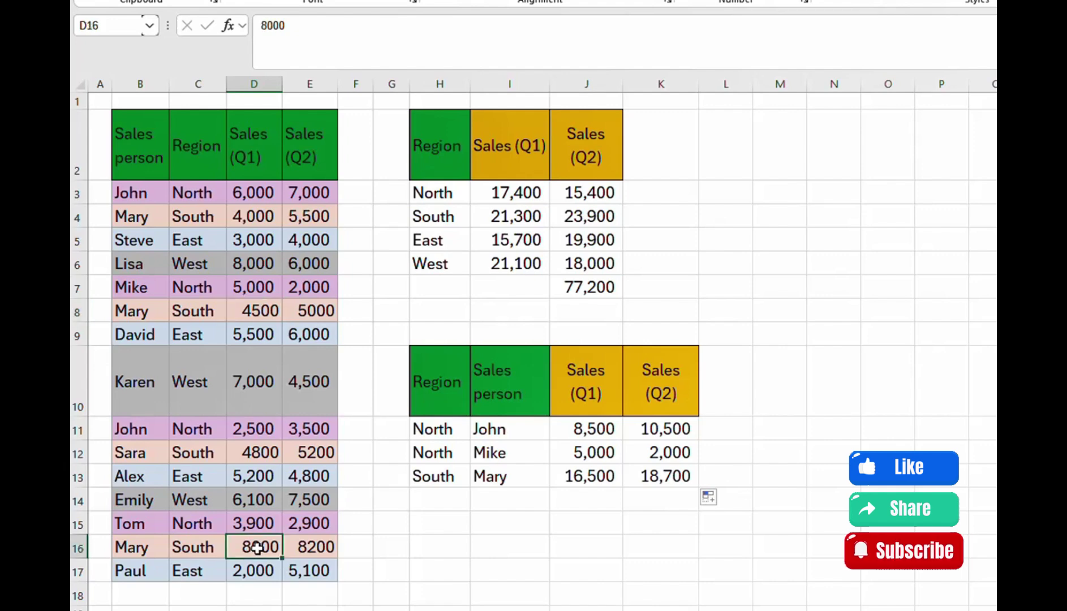
pyautogui.click(591, 481)
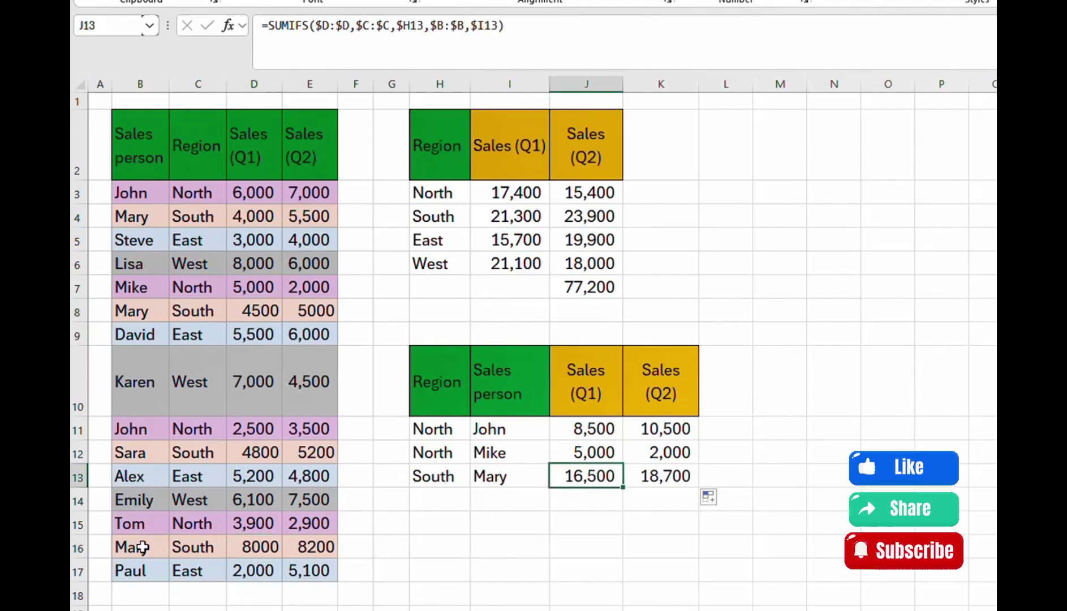
pyautogui.click(319, 547)
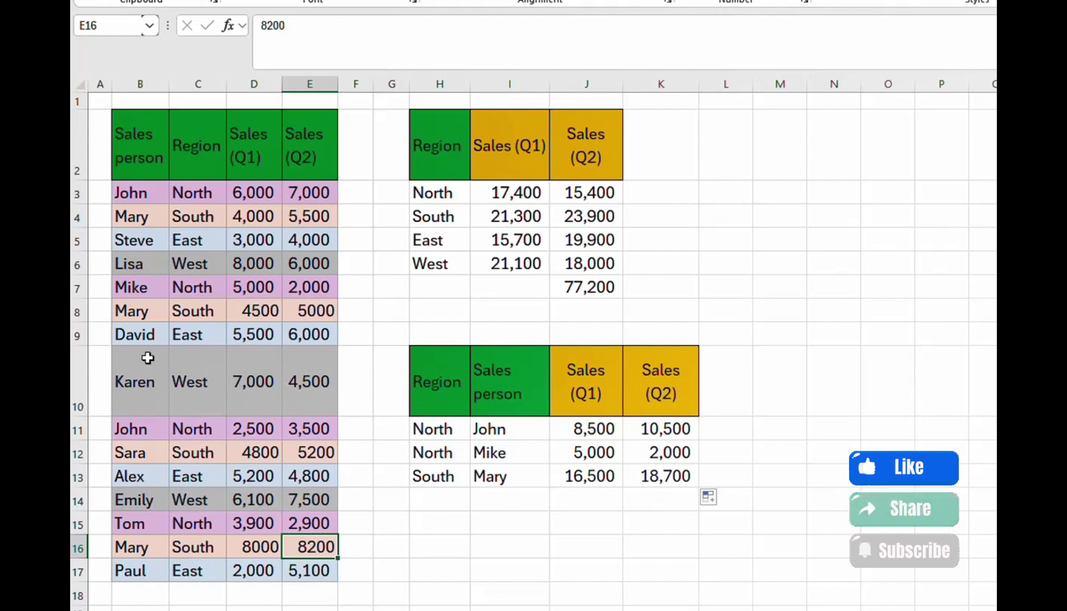
pyautogui.click(312, 313)
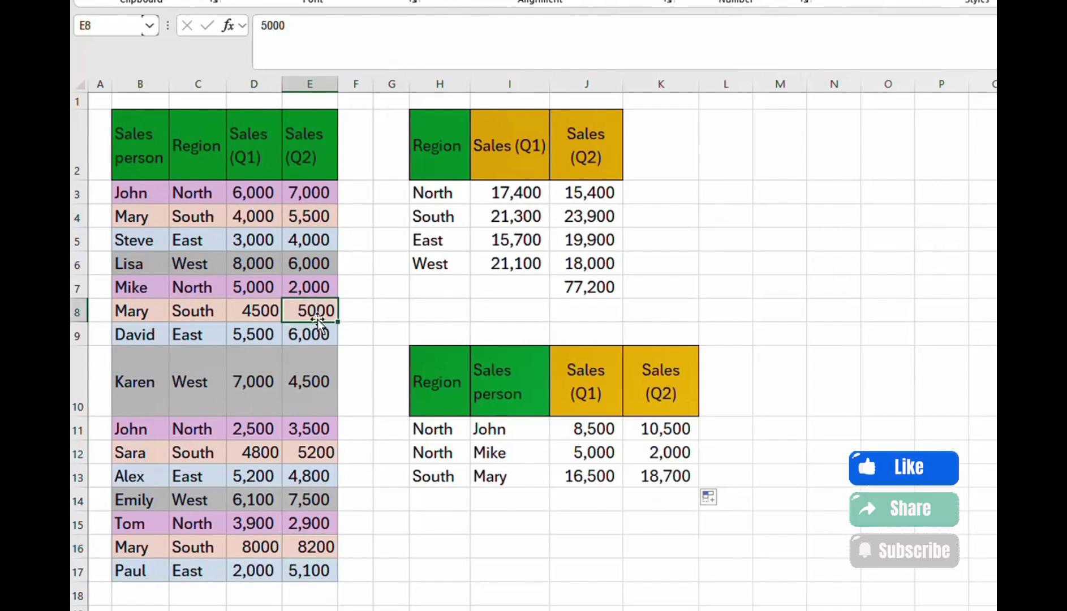
pyautogui.click(307, 217)
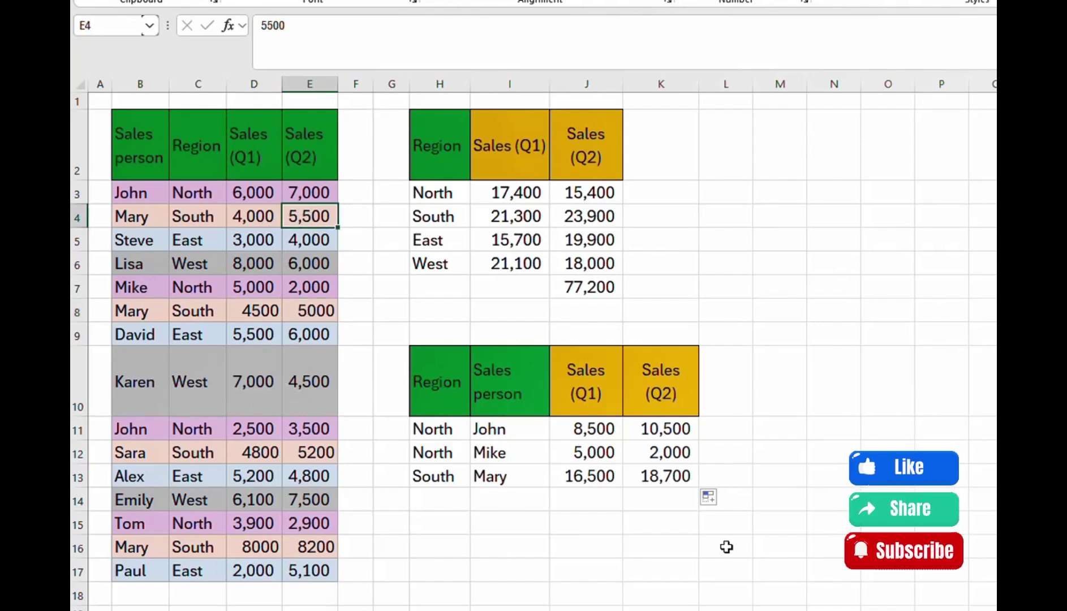
pyautogui.click(653, 476)
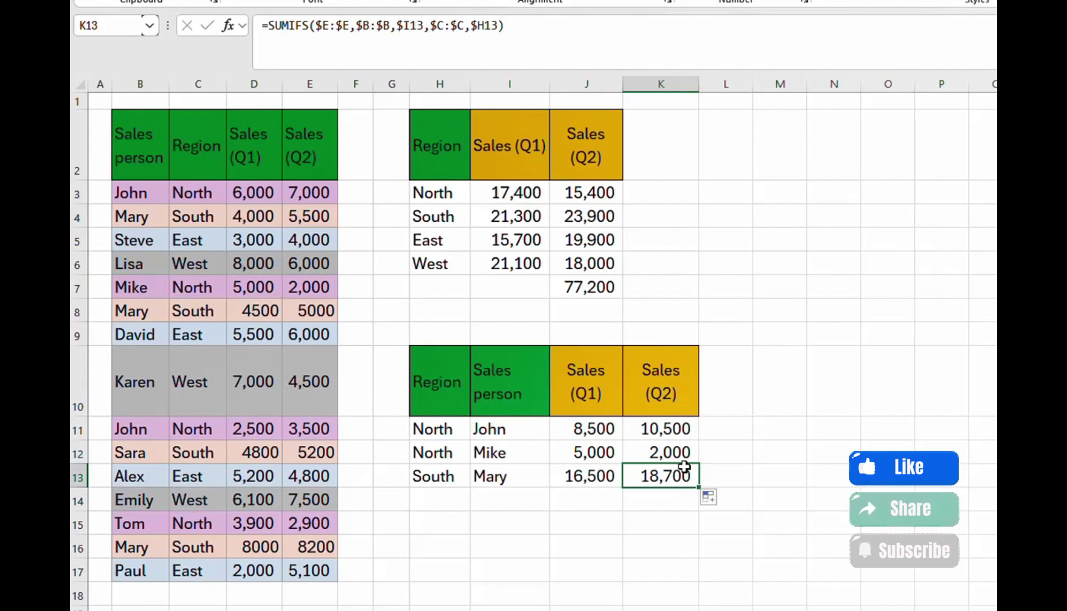